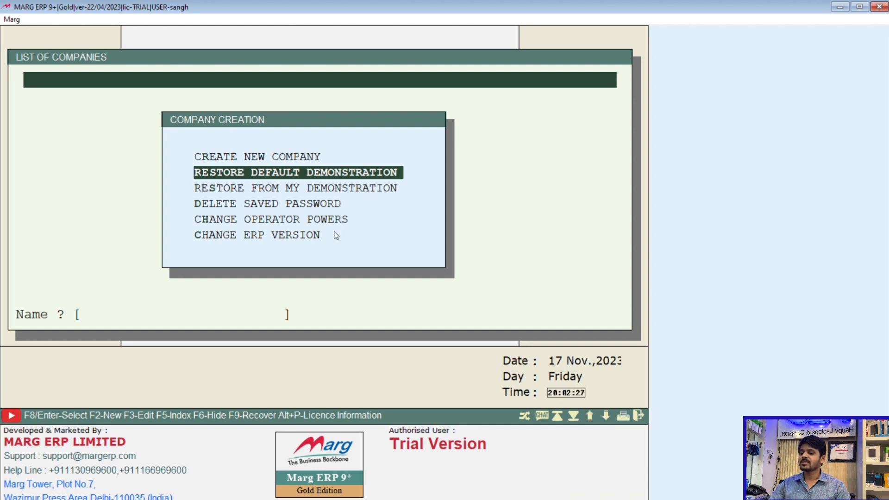
- Look through the company creation options and start creating a new company
{"action": "key", "text": "Down"}
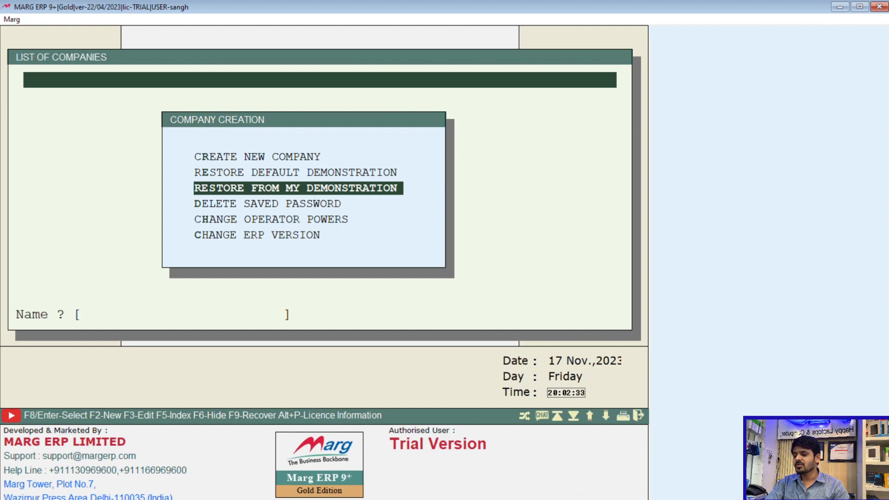
{"action": "key", "text": "Down"}
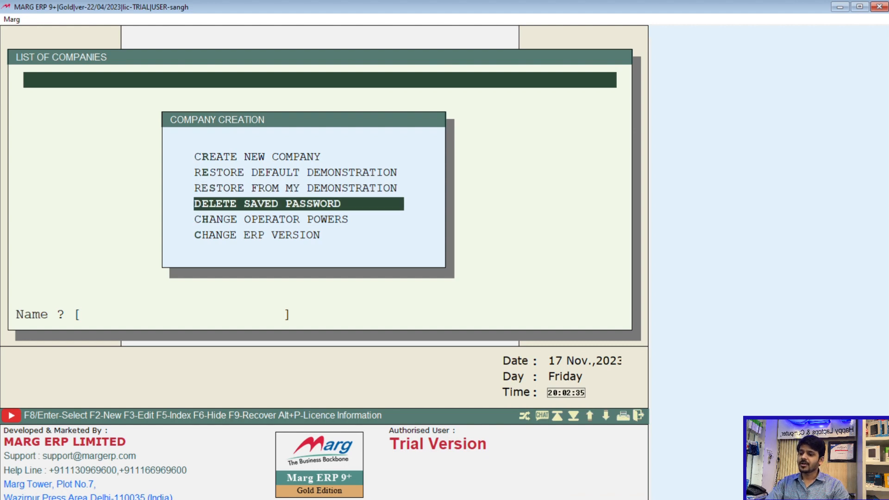
{"action": "key", "text": "Down"}
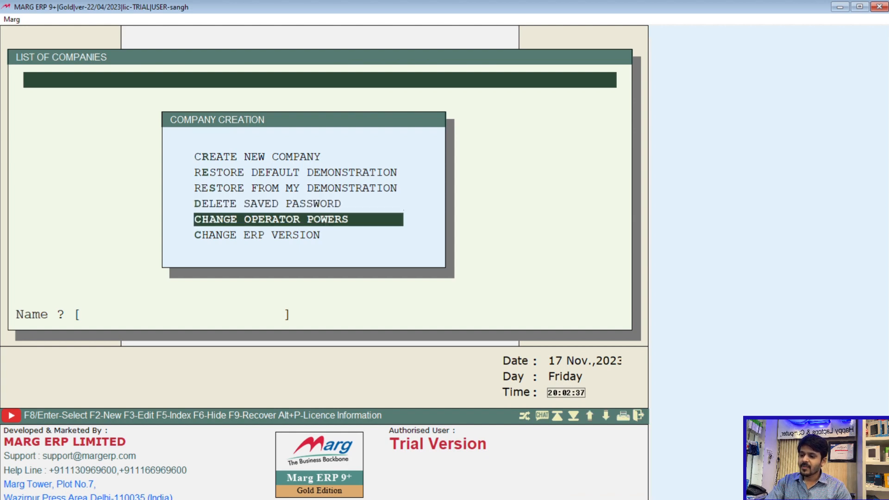
{"action": "key", "text": "Up"}
{"action": "key", "text": "Up"}
{"action": "key", "text": "Up"}
{"action": "key", "text": "Up"}
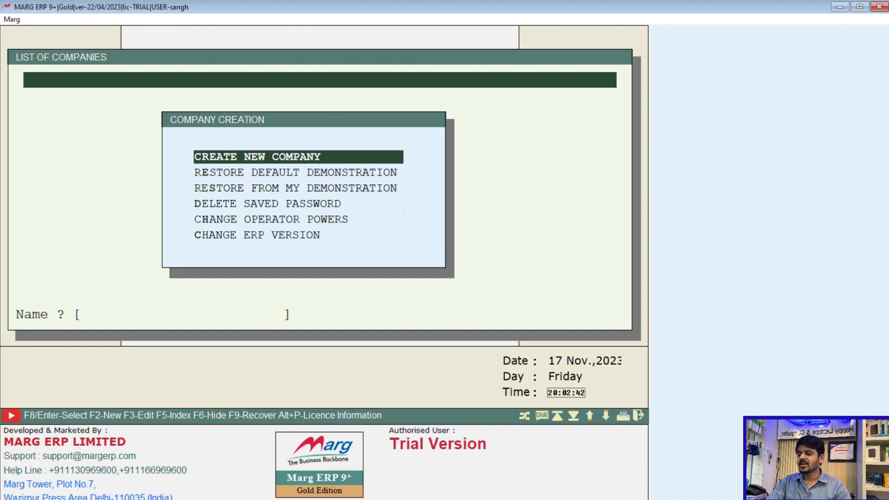
{"action": "key", "text": "Return"}
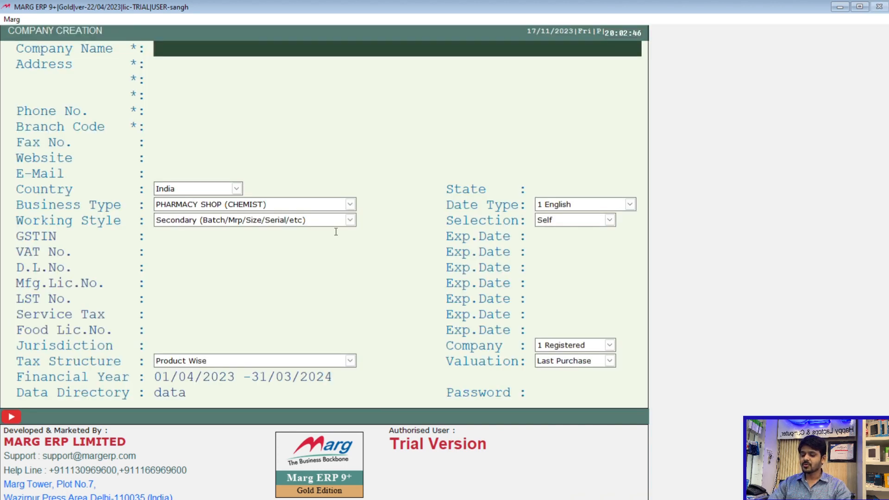
- Enter ABC LTD as the company name
{"action": "type", "text": "ABC"}
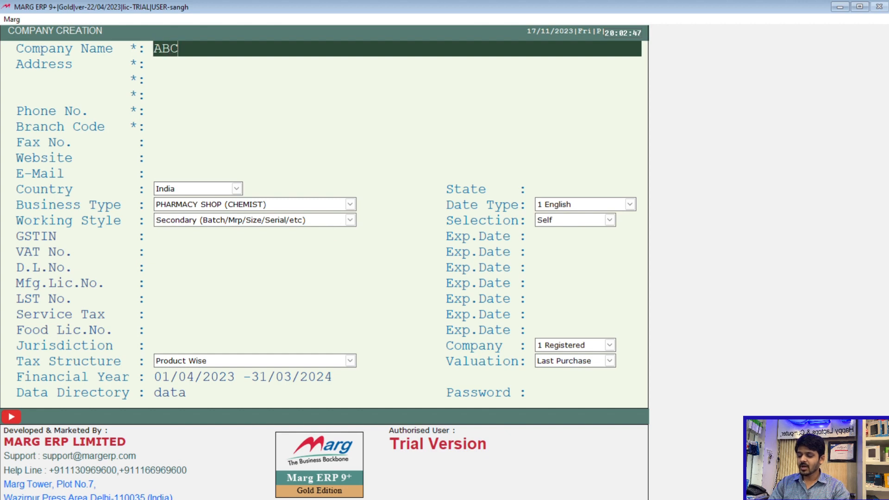
{"action": "type", "text": " LTD"}
{"action": "key", "text": "Return"}
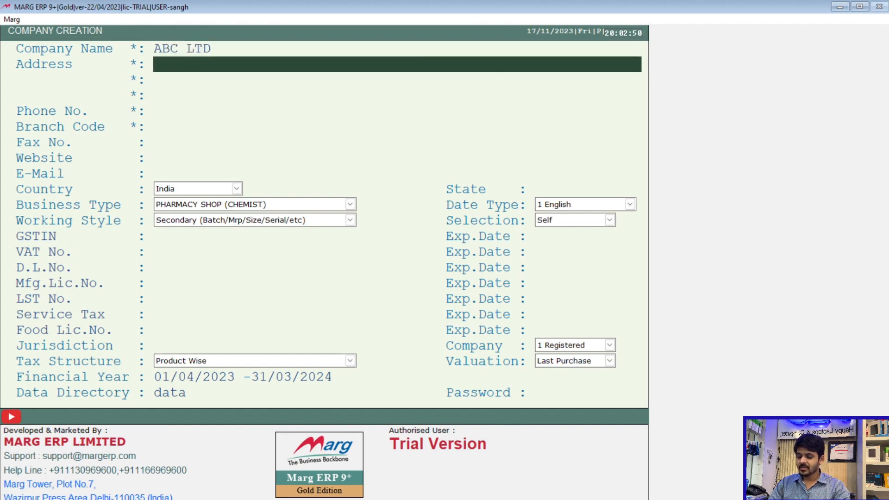
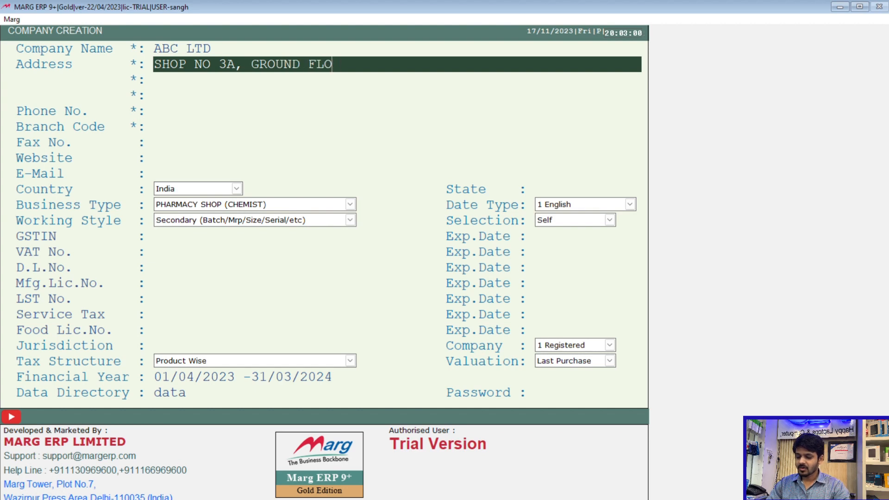
- Fill in the first address line with the company's shop number and floor
{"action": "key", "text": "Return"}
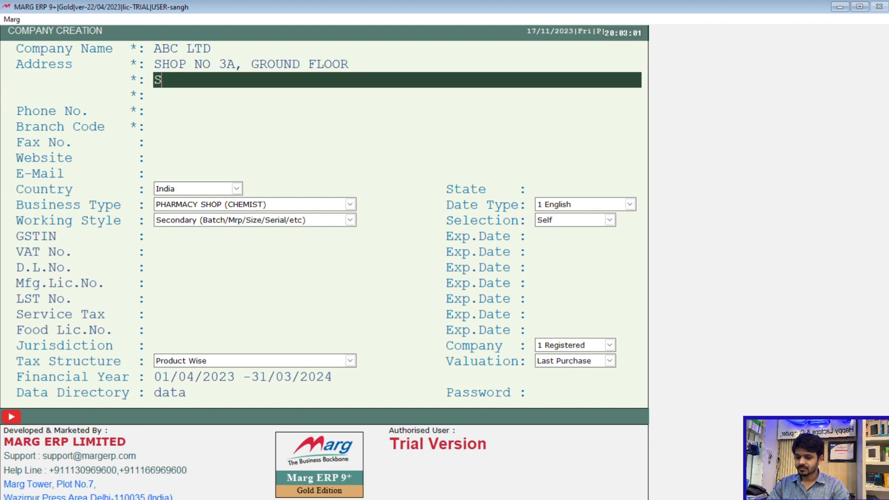
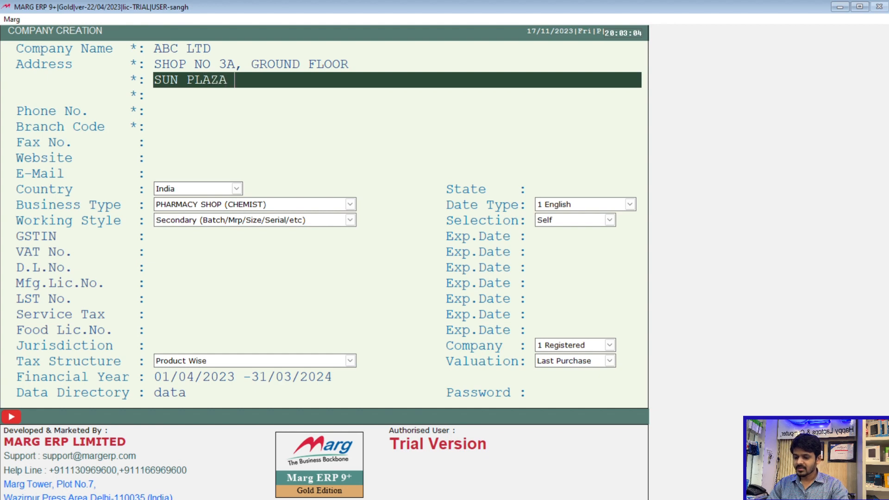
- Complete the remaining two address lines with the company's building, town and state
{"action": "key", "text": "BackSpace"}
{"action": "key", "text": "BackSpace"}
{"action": "key", "text": "BackSpace"}
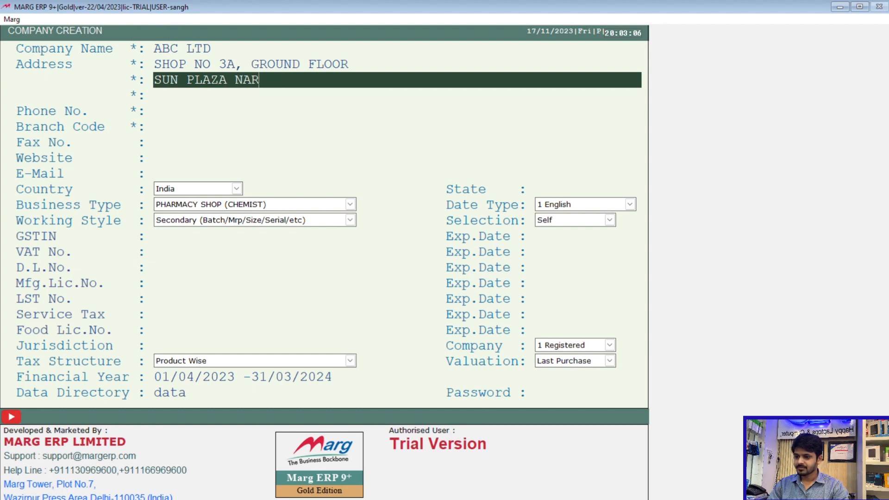
{"action": "key", "text": "BackSpace"}
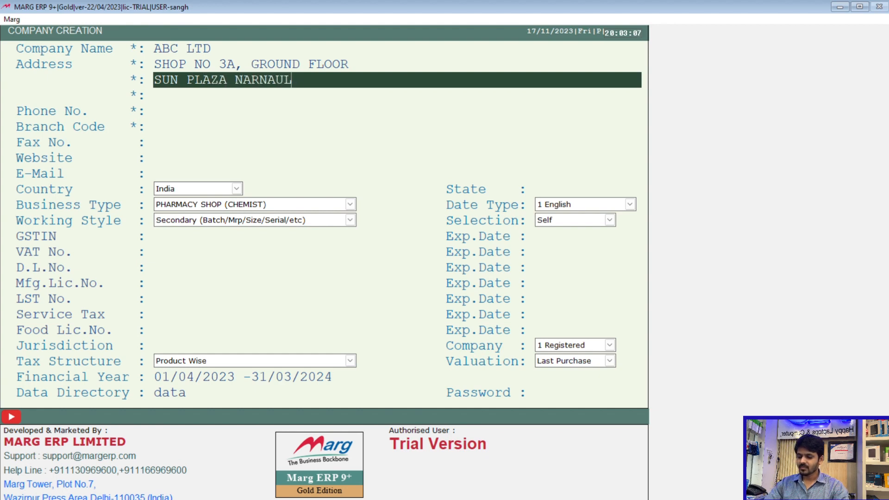
{"action": "key", "text": "Return"}
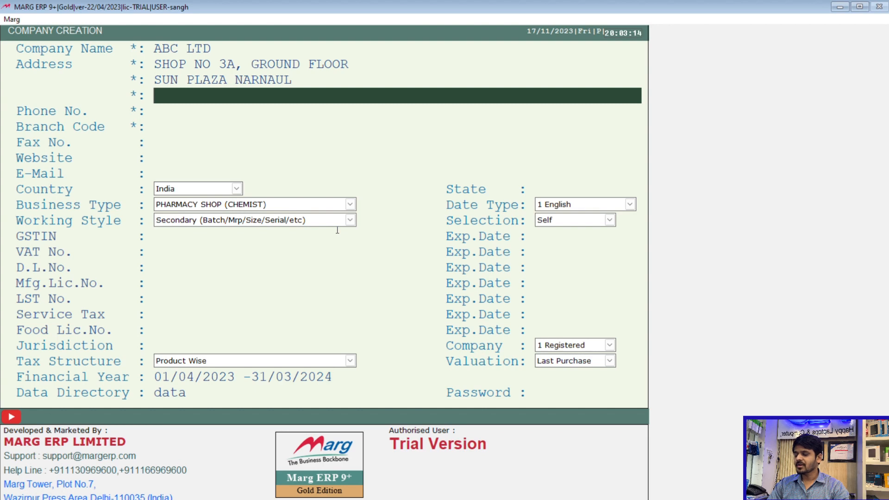
{"action": "key", "text": "Return"}
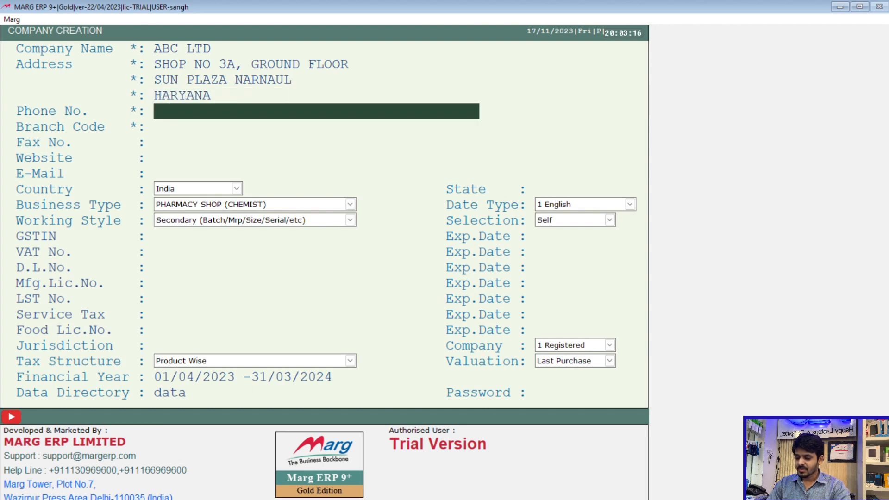
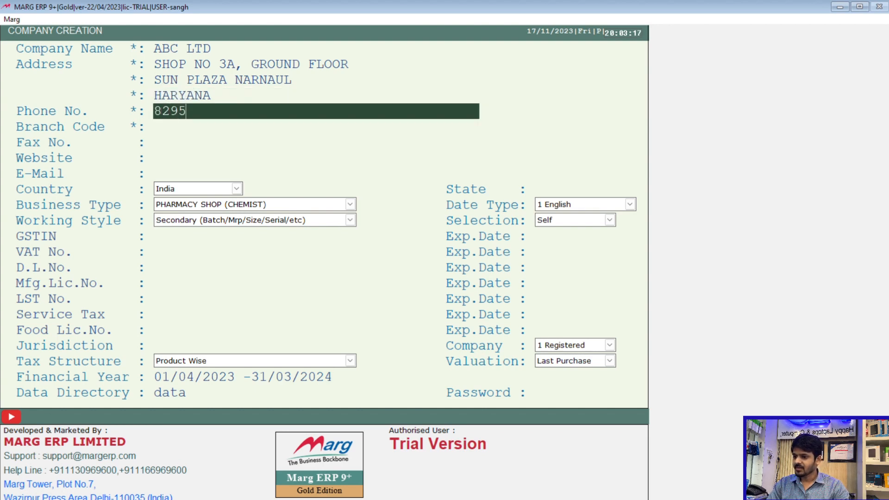
- Fill in the company's phone number and accept the proposed branch code
{"action": "key", "text": "Return"}
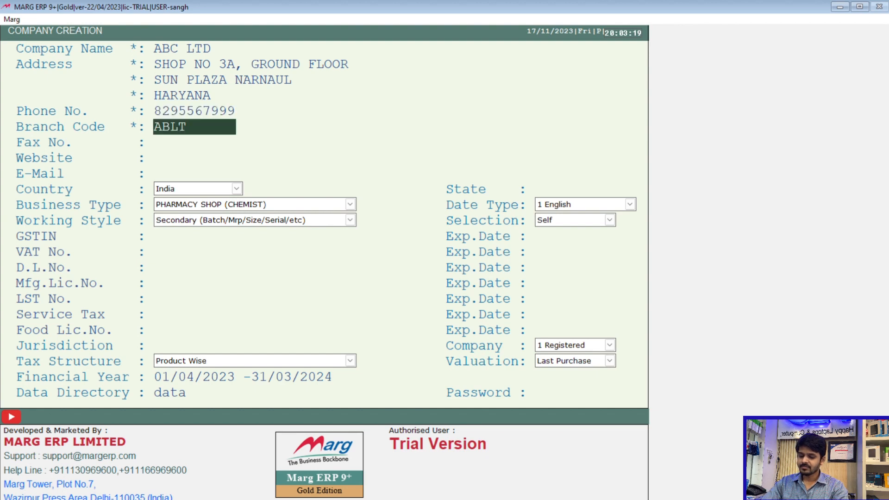
{"action": "key", "text": "Return"}
{"action": "key", "text": "Up"}
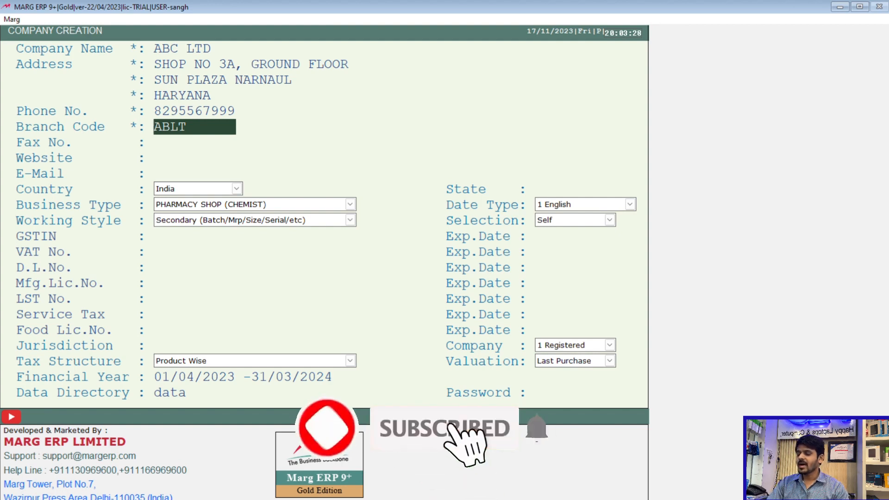
{"action": "key", "text": "Return"}
{"action": "key", "text": "Return"}
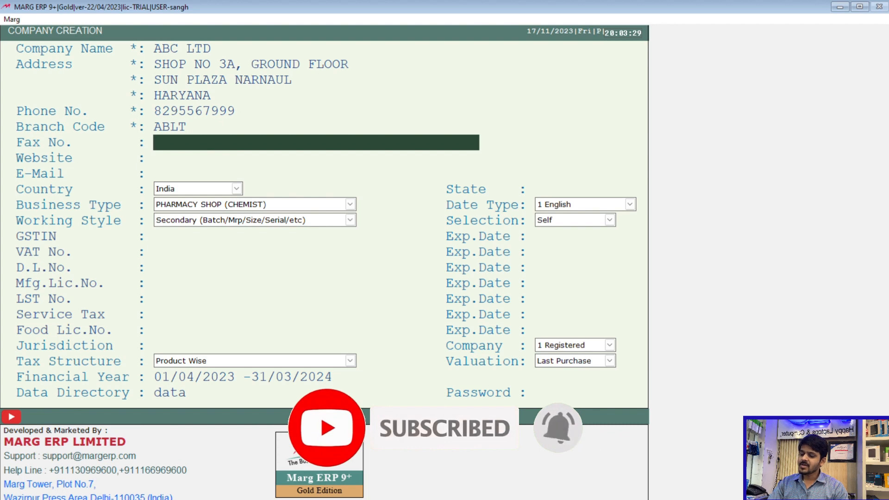
{"action": "type", "text": "W"}
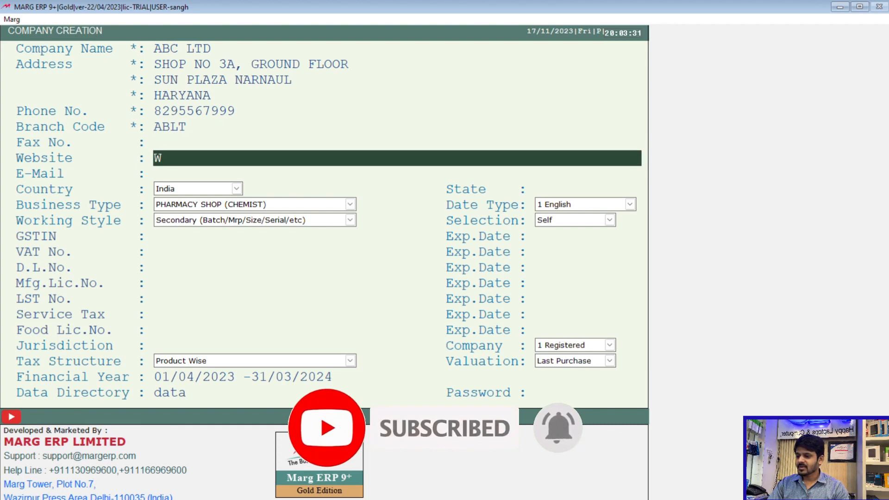
{"action": "type", "text": "WW.HKLC"}
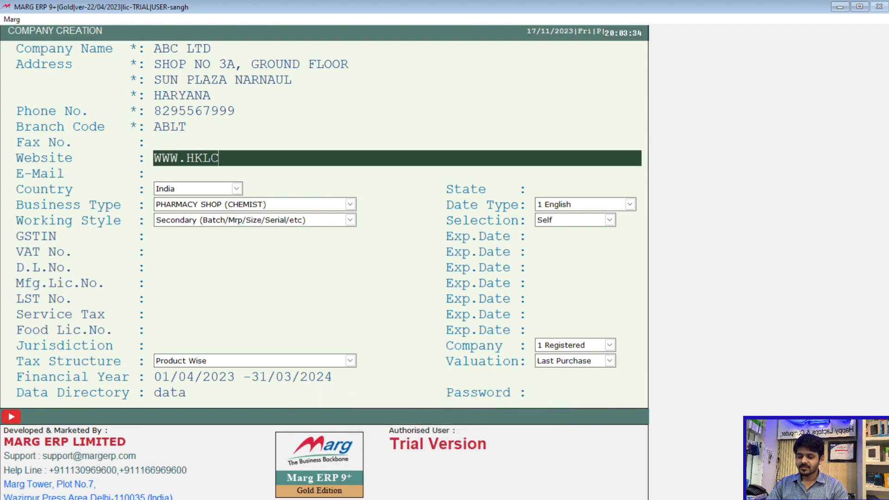
{"action": "key", "text": "BackSpace"}
{"action": "key", "text": "BackSpace"}
{"action": "type", "text": "LC.COM"}
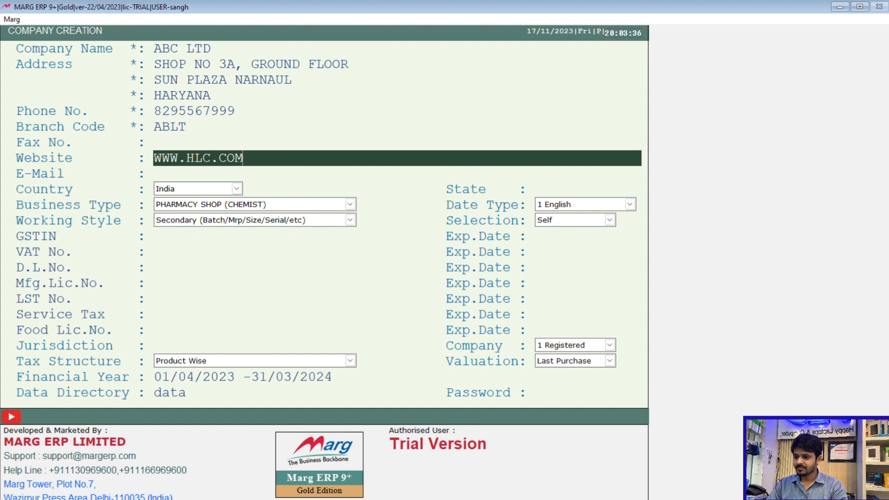
{"action": "key", "text": "Return"}
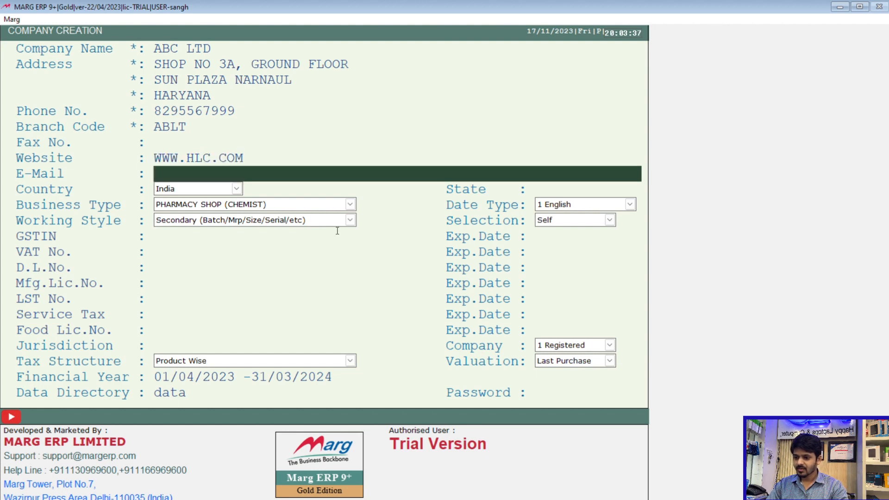
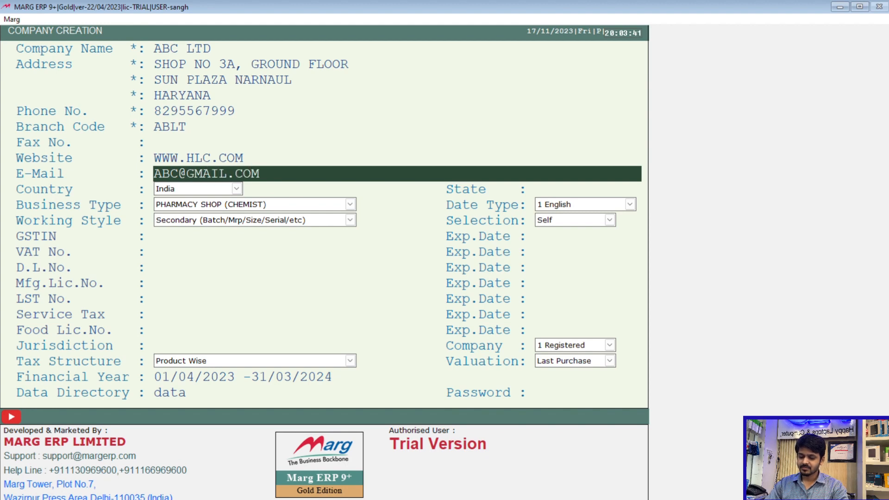
- Fill in the company's e-mail address
{"action": "key", "text": "Return"}
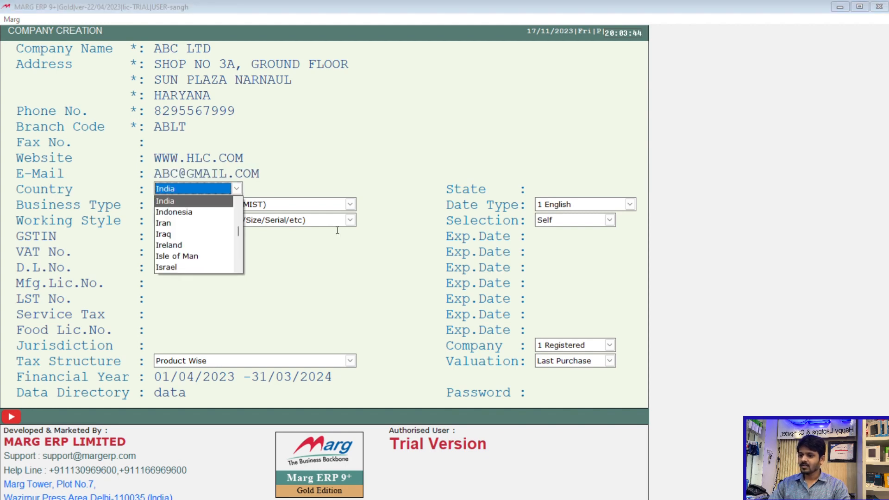
- Choose India as the company's country and set the state to code 06, Haryana
{"action": "key", "text": "Down"}
{"action": "key", "text": "Down"}
{"action": "key", "text": "Down"}
{"action": "key", "text": "Down"}
{"action": "key", "text": "Down"}
{"action": "key", "text": "Down"}
{"action": "key", "text": "Down"}
{"action": "key", "text": "Down"}
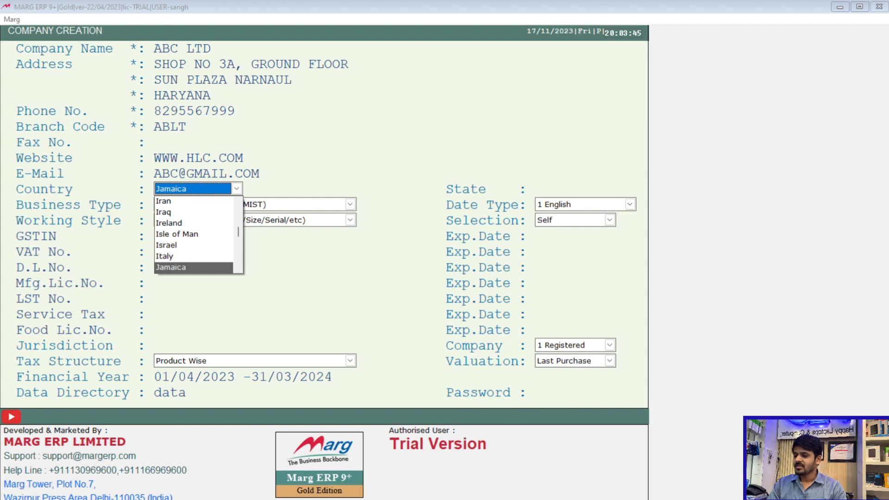
{"action": "key", "text": "Up"}
{"action": "key", "text": "Up"}
{"action": "key", "text": "Up"}
{"action": "key", "text": "Up"}
{"action": "key", "text": "Up"}
{"action": "key", "text": "Up"}
{"action": "key", "text": "Up"}
{"action": "key", "text": "Up"}
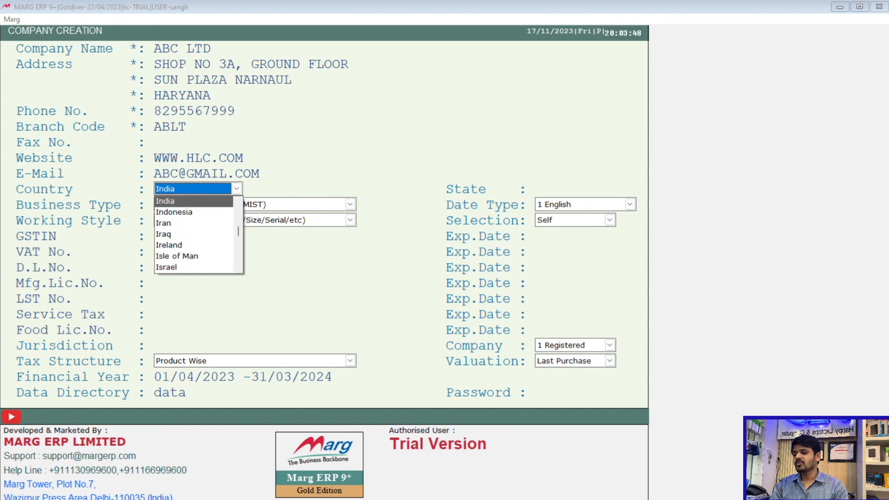
{"action": "key", "text": "Return"}
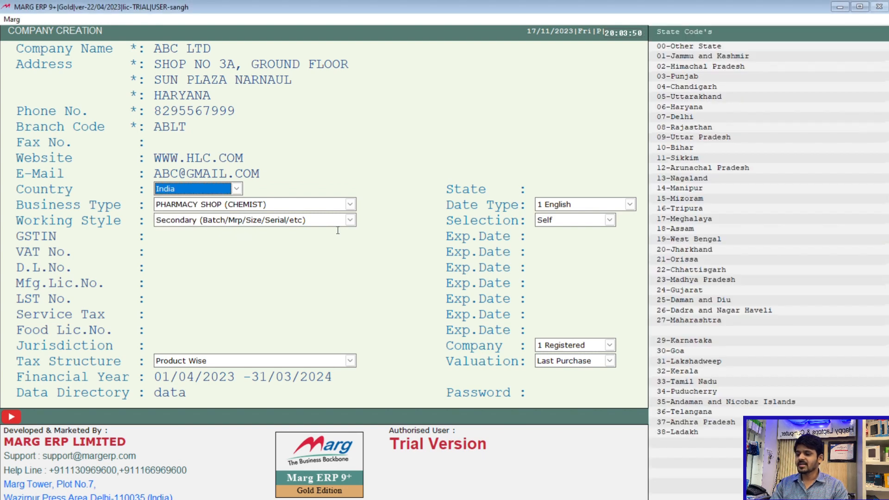
{"action": "key", "text": "Return"}
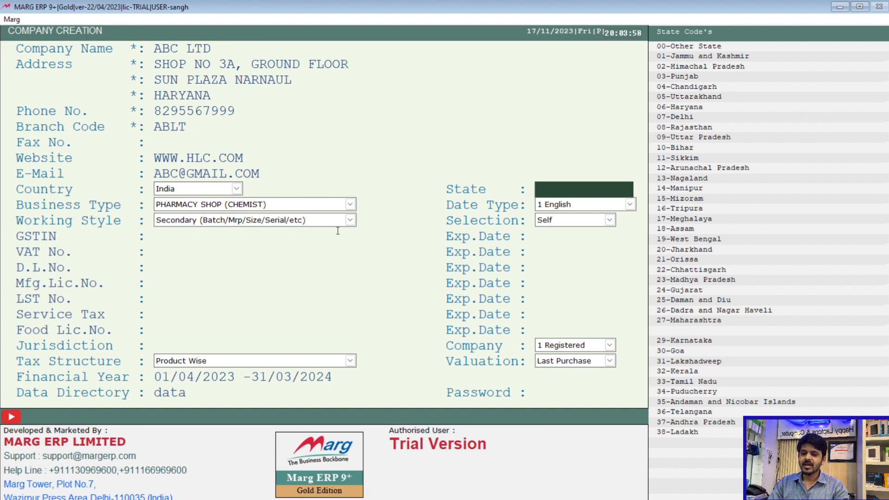
{"action": "type", "text": "06"}
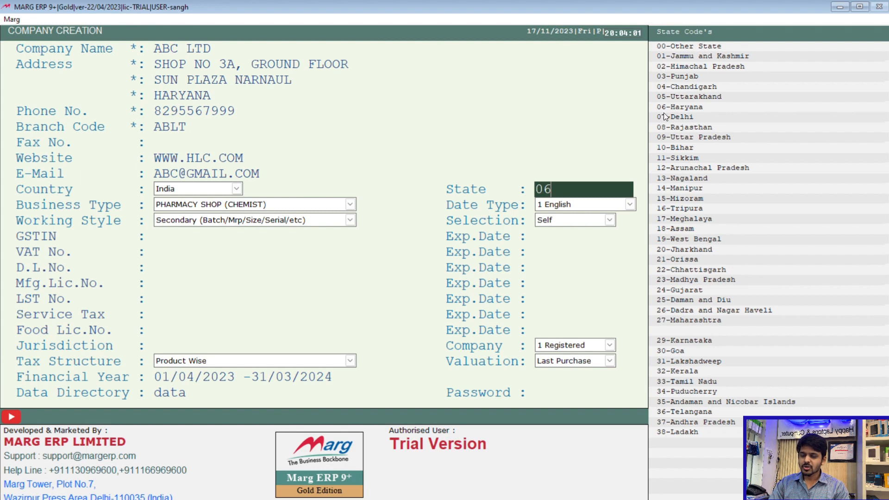
{"action": "key", "text": "Return"}
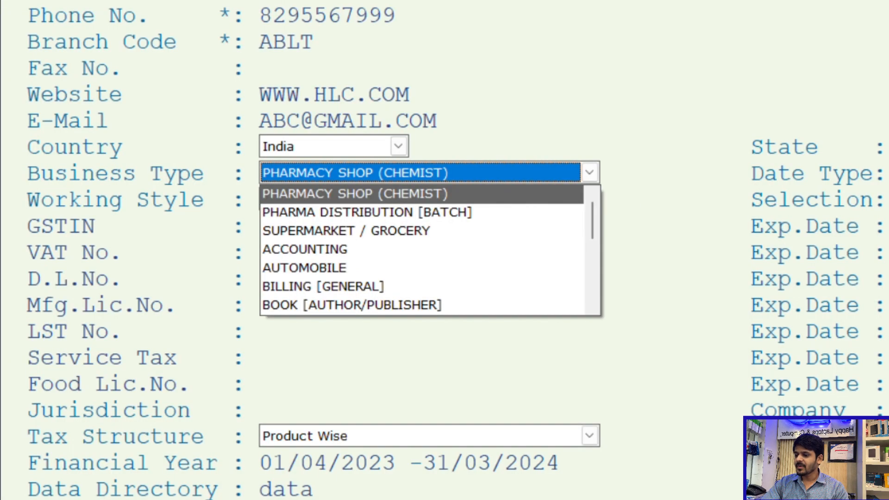
- Go through the available business types for the company, from PHARMACY SHOP (CHEMIST) to RESTAURANT [TABLE WISE]
{"action": "key", "text": "Down"}
{"action": "key", "text": "Down"}
{"action": "key", "text": "Up"}
{"action": "key", "text": "Up"}
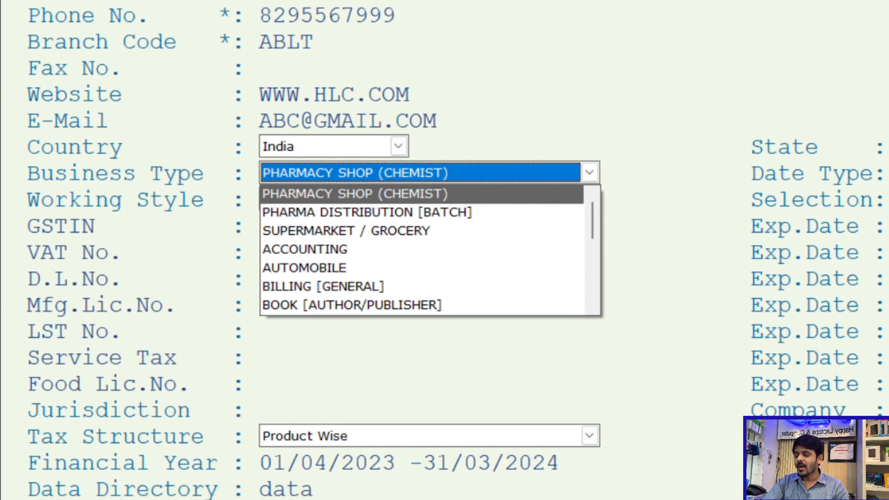
{"action": "key", "text": "Down"}
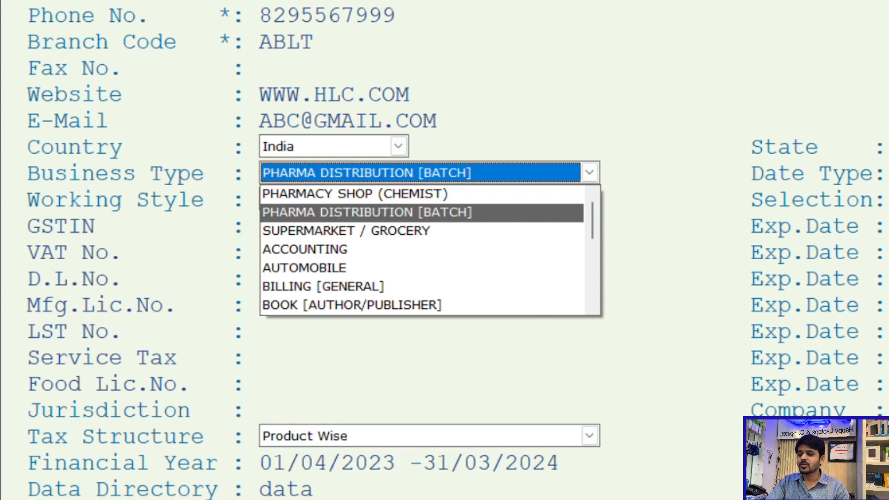
{"action": "key", "text": "Down"}
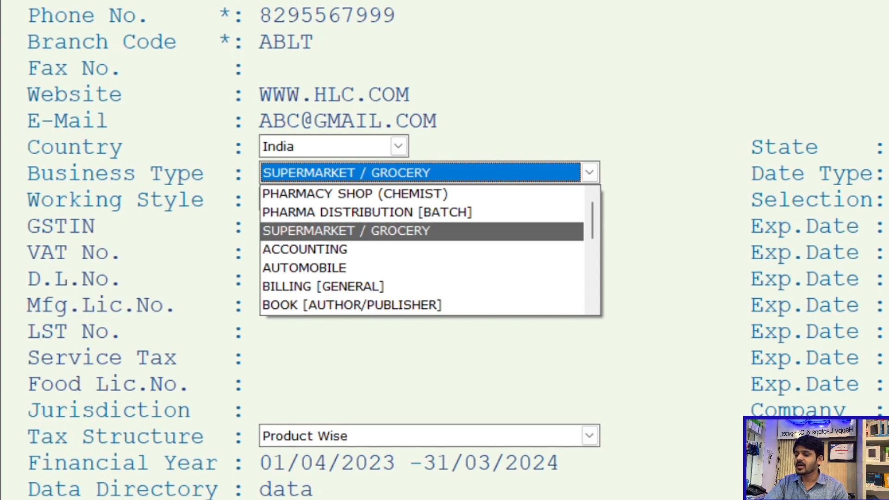
{"action": "key", "text": "Down"}
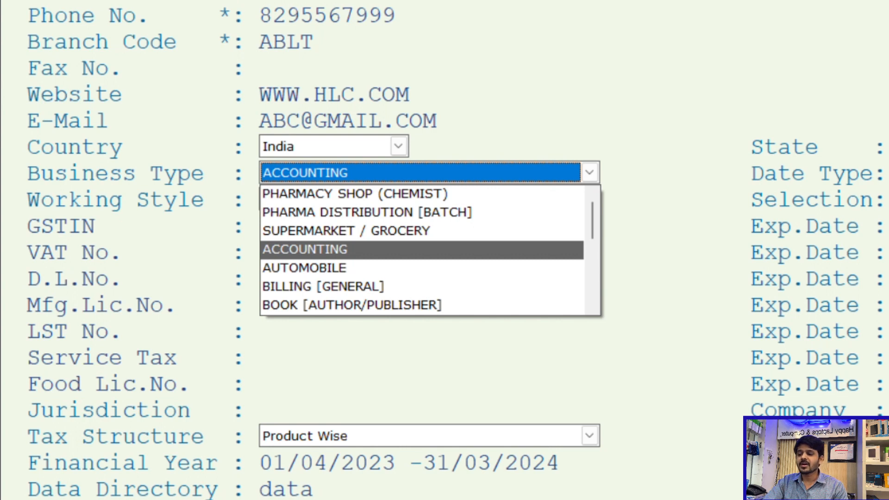
{"action": "key", "text": "Down"}
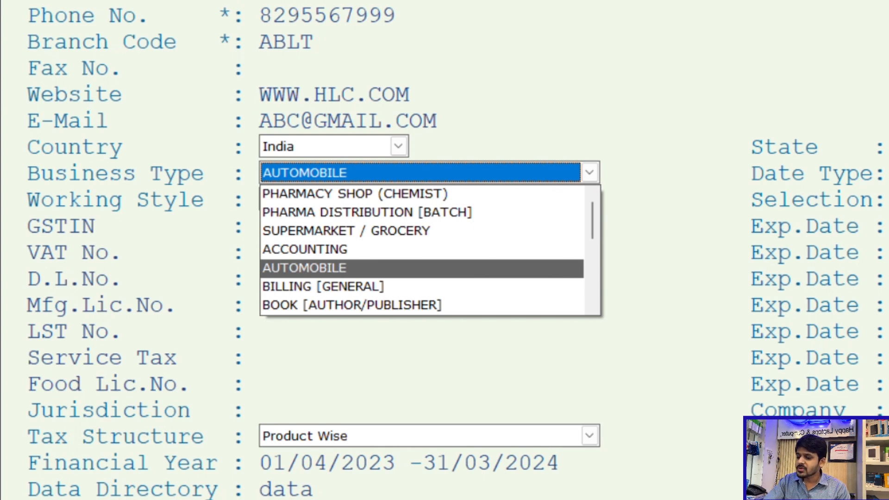
{"action": "key", "text": "Down"}
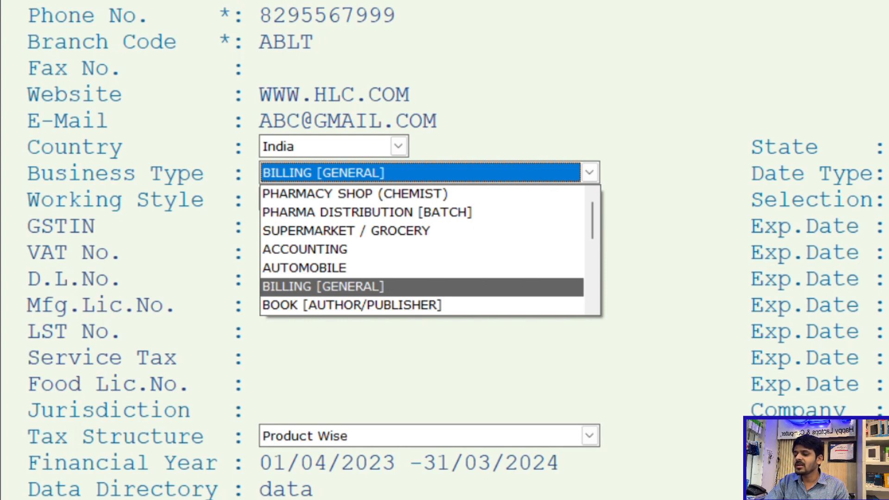
{"action": "key", "text": "Down"}
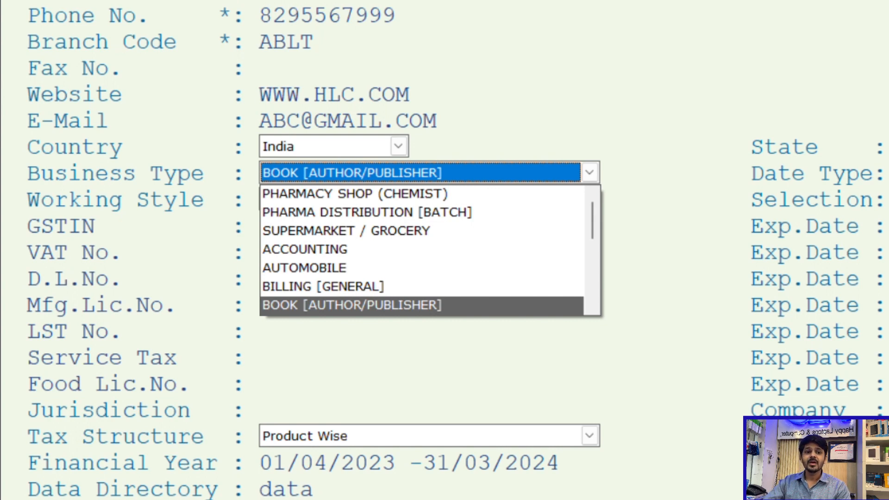
{"action": "key", "text": "Down"}
{"action": "key", "text": "Up"}
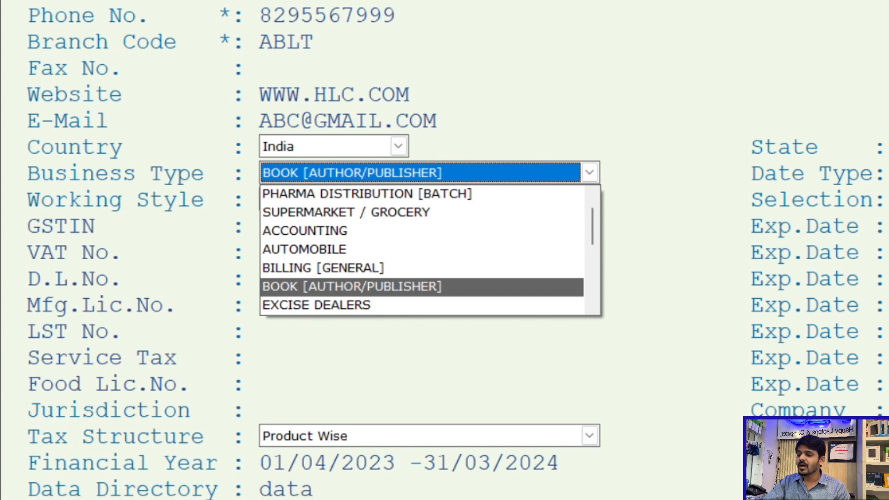
{"action": "key", "text": "Down"}
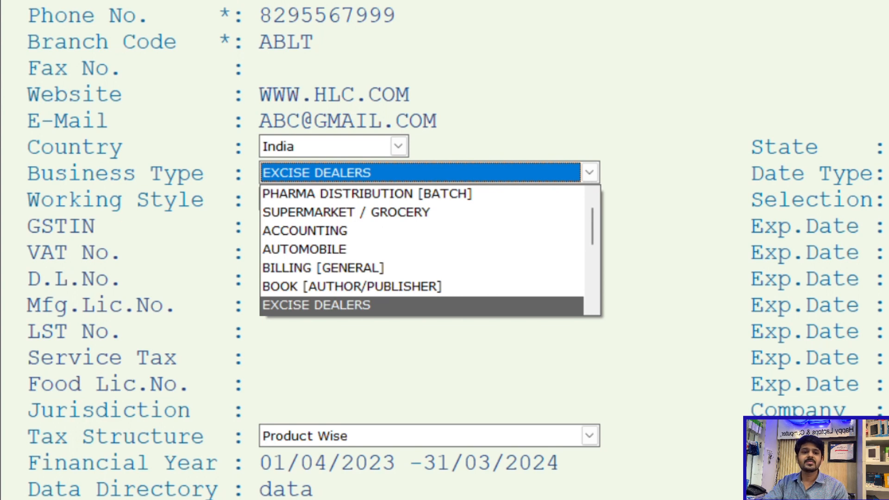
{"action": "key", "text": "Down"}
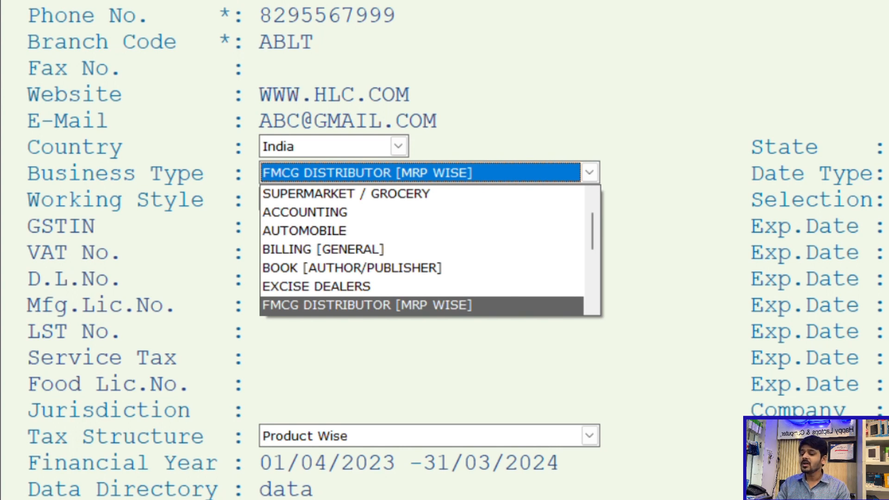
{"action": "key", "text": "Down"}
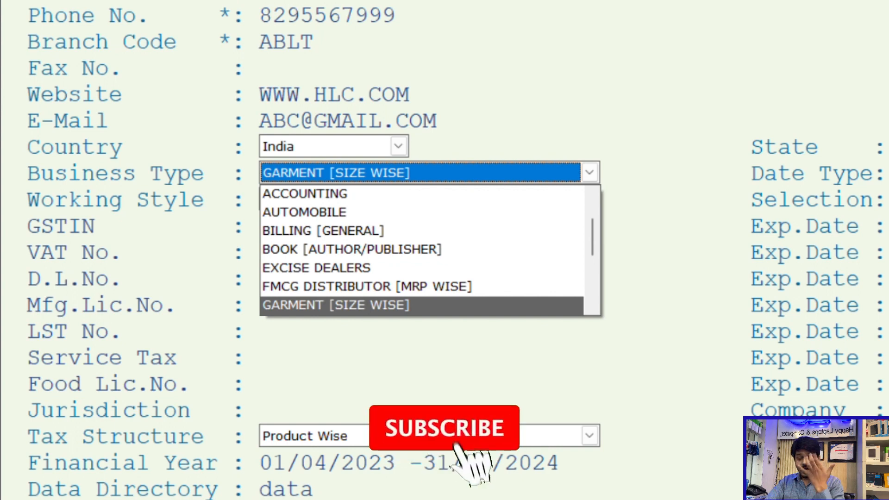
{"action": "key", "text": "Down"}
{"action": "key", "text": "Up"}
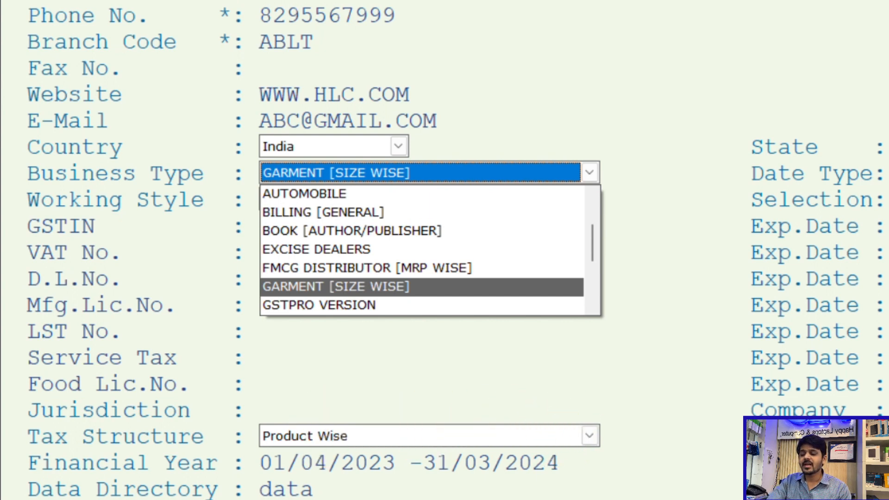
{"action": "key", "text": "Down"}
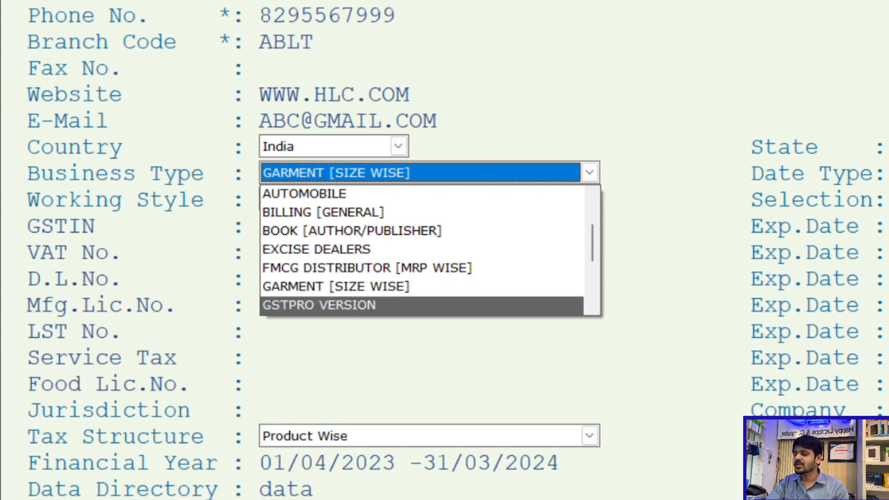
{"action": "key", "text": "Down"}
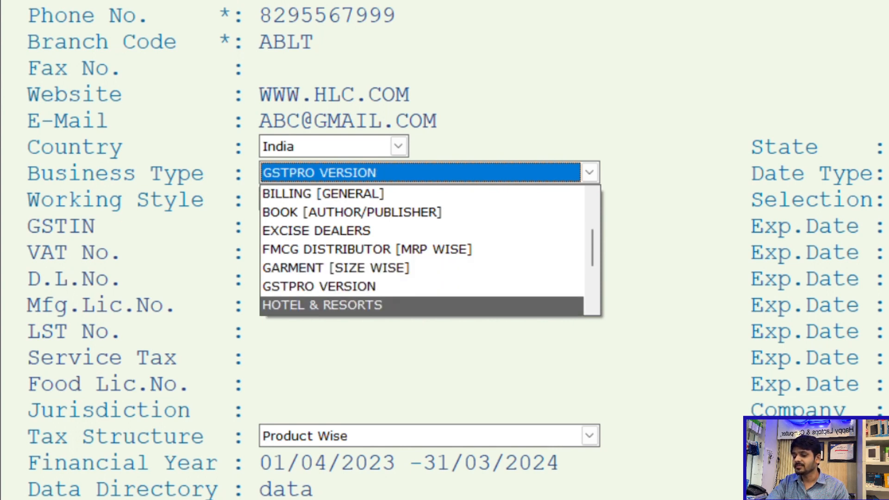
{"action": "key", "text": "Up"}
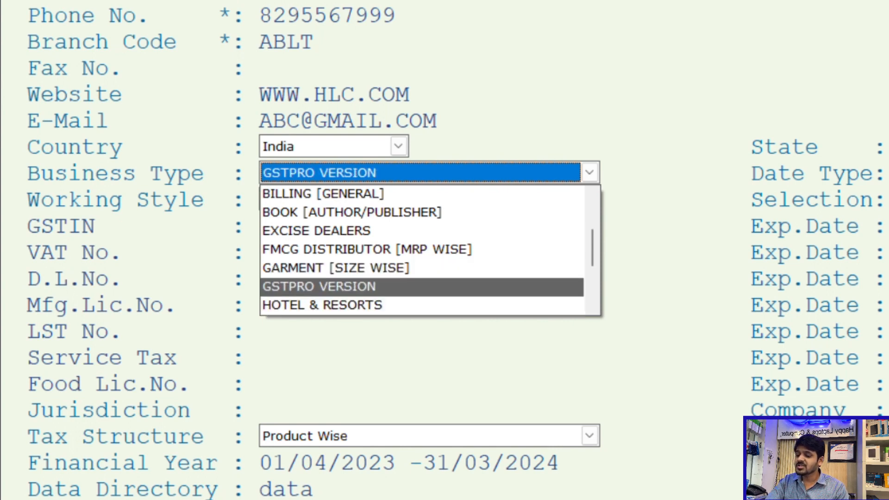
{"action": "key", "text": "Down"}
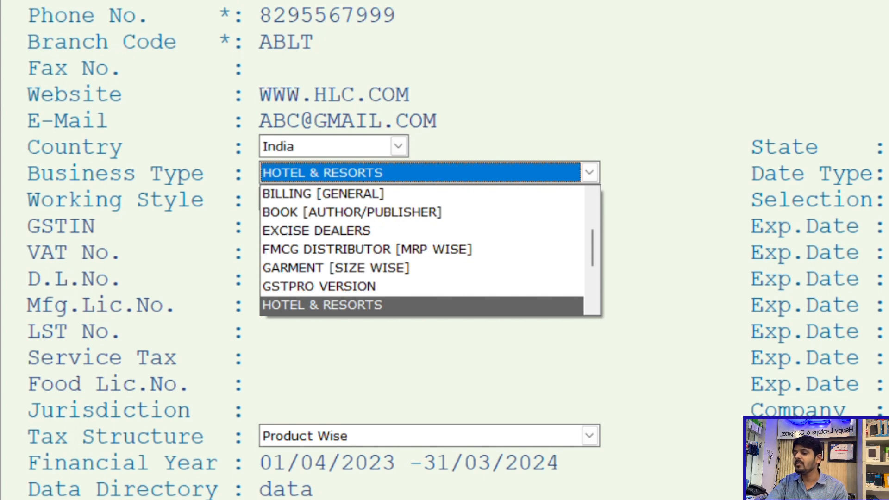
{"action": "key", "text": "Down"}
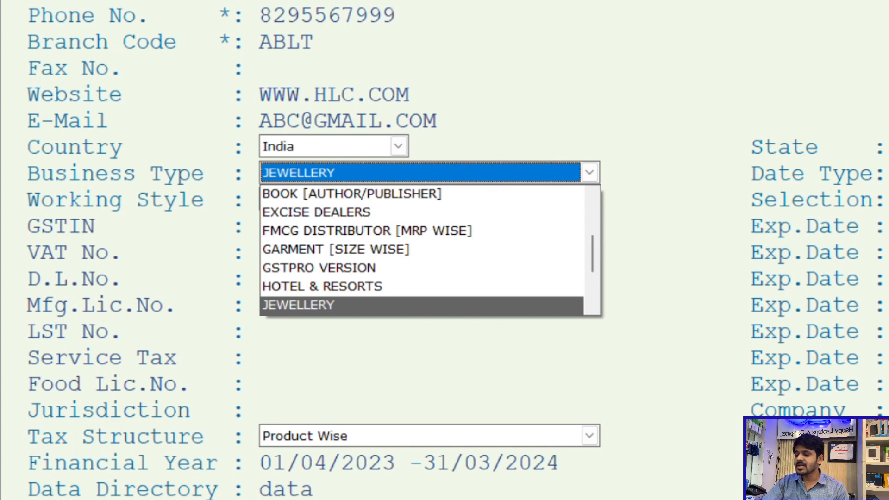
{"action": "key", "text": "Down"}
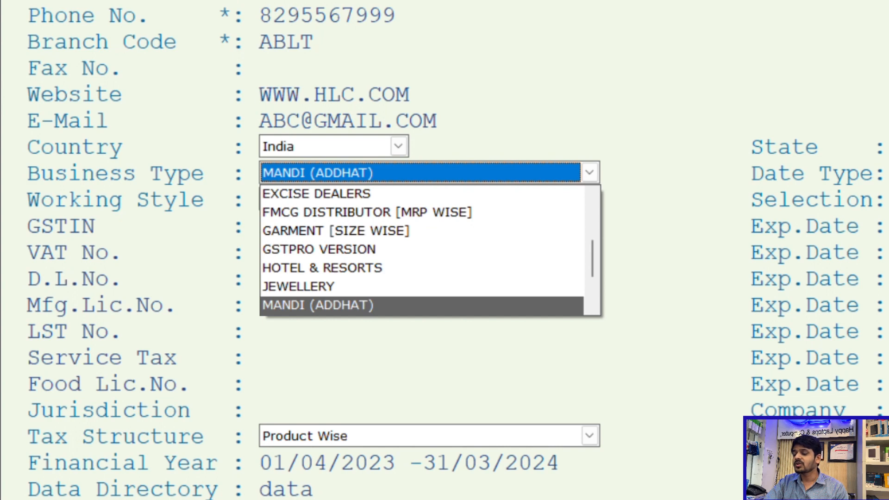
{"action": "key", "text": "Down"}
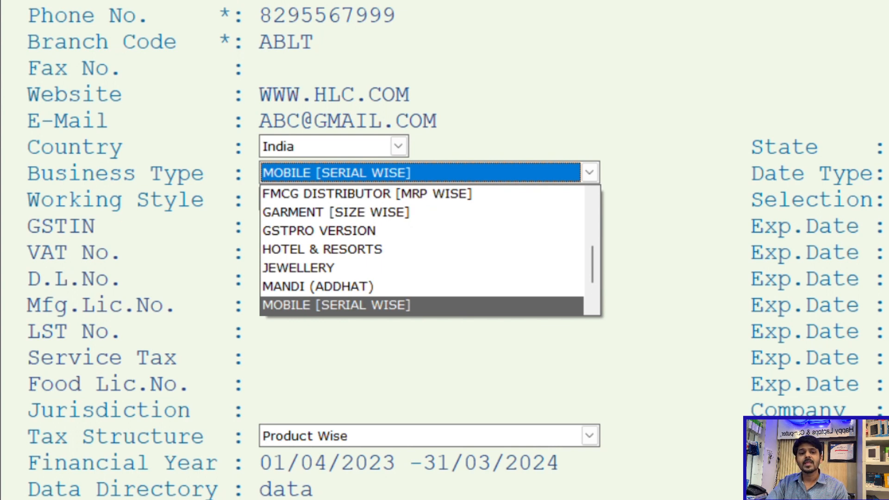
{"action": "key", "text": "Down"}
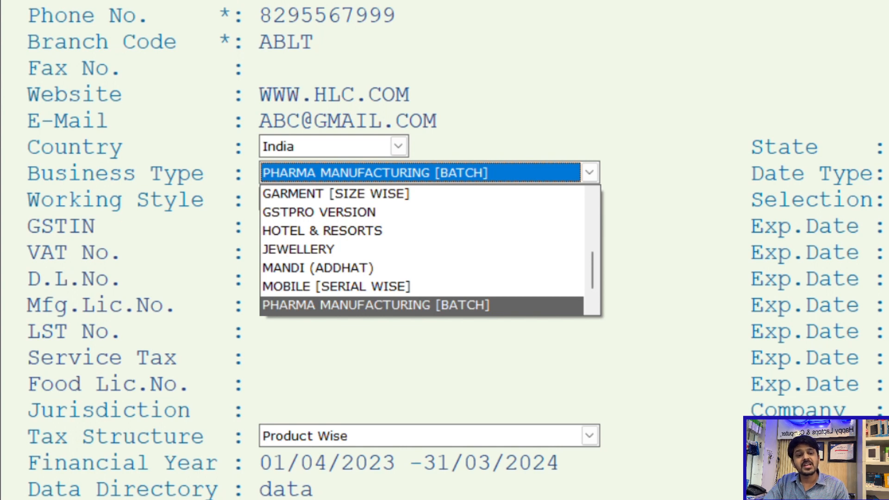
{"action": "key", "text": "Down"}
{"action": "key", "text": "Down"}
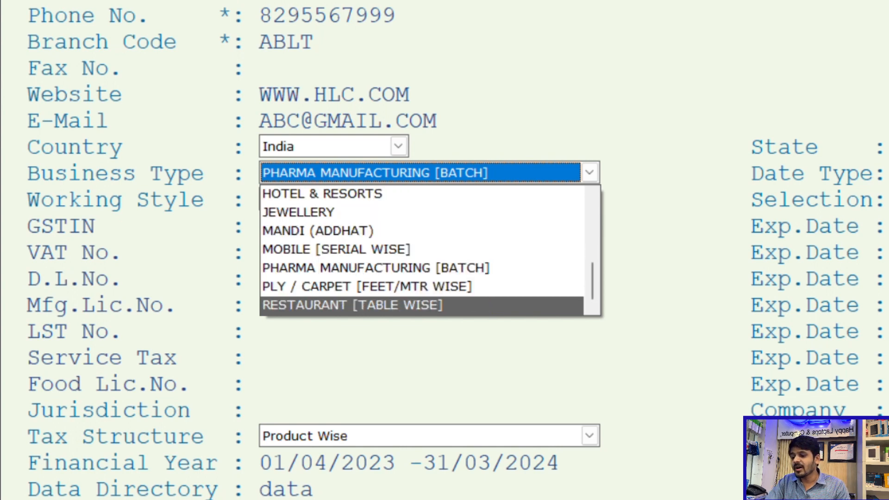
{"action": "key", "text": "Up"}
{"action": "key", "text": "Up"}
{"action": "key", "text": "Down"}
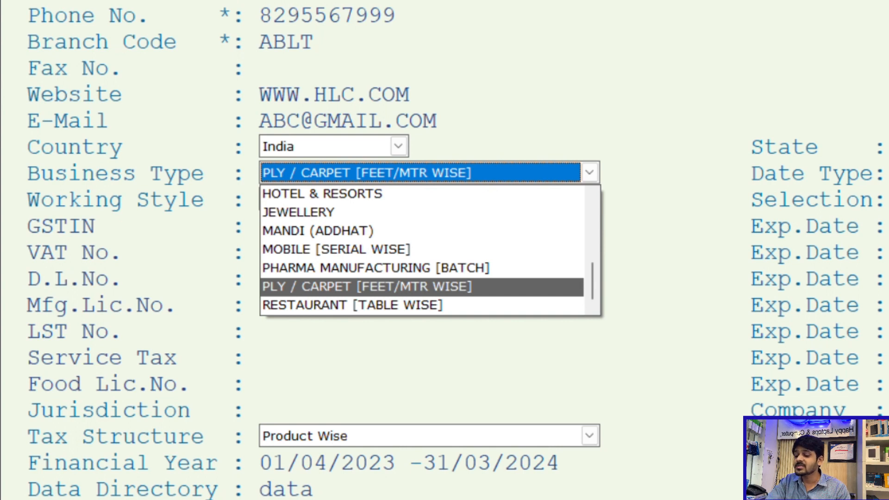
{"action": "key", "text": "Down"}
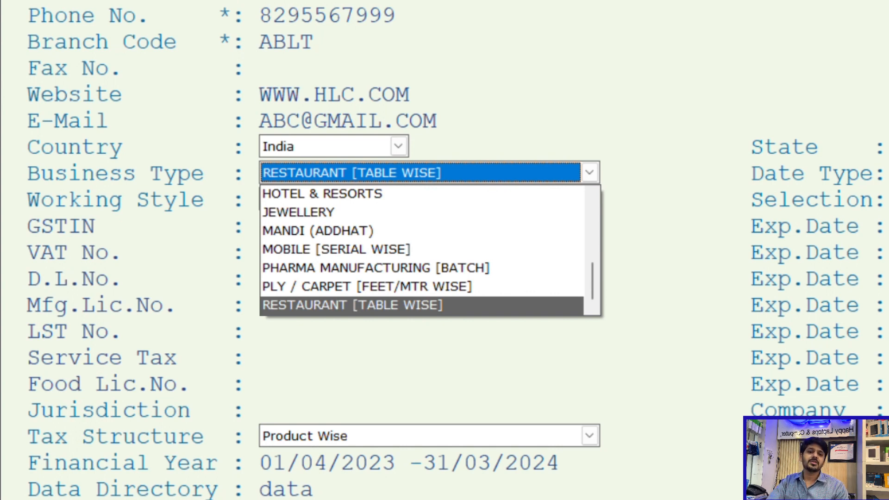
- Set the company's business type to BILLING [GENERAL]
{"action": "key", "text": "Up"}
{"action": "key", "text": "Up"}
{"action": "key", "text": "Up"}
{"action": "key", "text": "Up"}
{"action": "key", "text": "Up"}
{"action": "key", "text": "Up"}
{"action": "key", "text": "Up"}
{"action": "key", "text": "Up"}
{"action": "key", "text": "Up"}
{"action": "key", "text": "Up"}
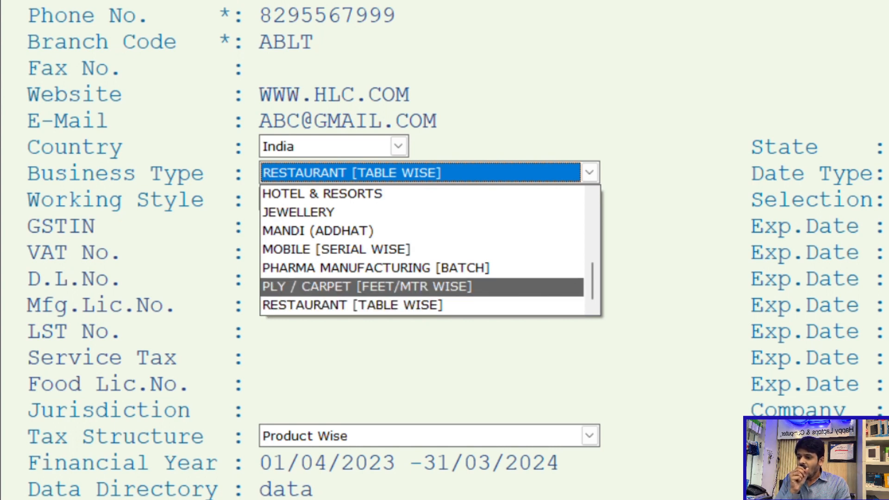
{"action": "key", "text": "Up"}
{"action": "key", "text": "Up"}
{"action": "key", "text": "Up"}
{"action": "key", "text": "Up"}
{"action": "key", "text": "Up"}
{"action": "key", "text": "Up"}
{"action": "key", "text": "Up"}
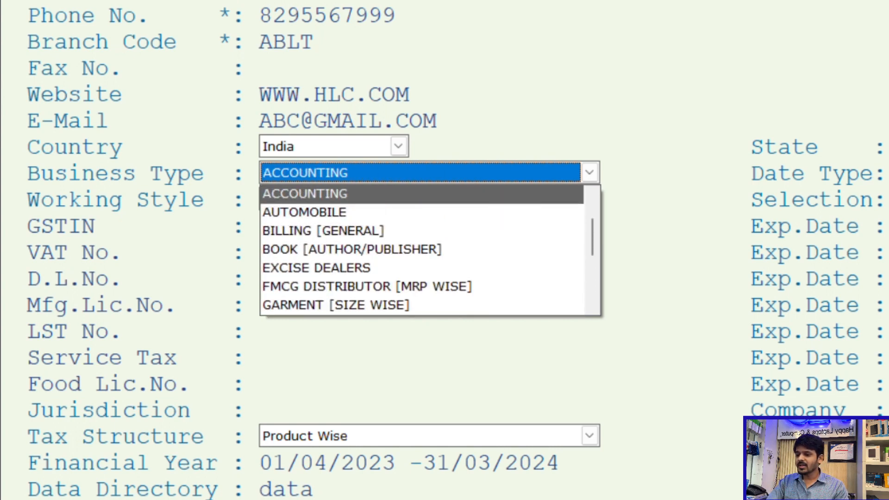
{"action": "key", "text": "Down"}
{"action": "key", "text": "Down"}
{"action": "key", "text": "Down"}
{"action": "key", "text": "Down"}
{"action": "key", "text": "Down"}
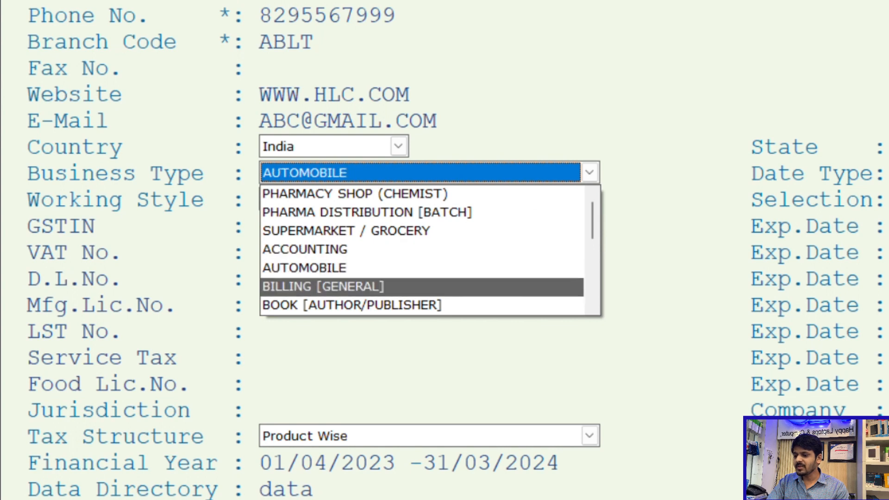
{"action": "key", "text": "Return"}
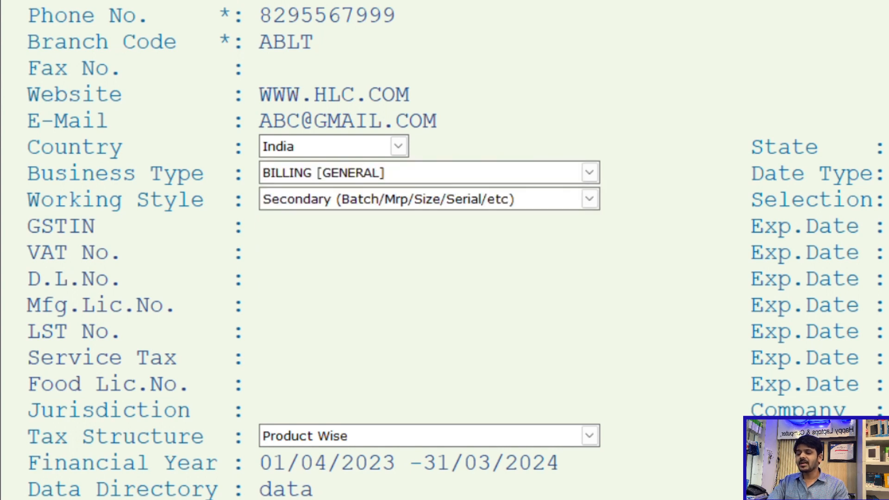
- Set the company's working style to Secondary (Batch/Mrp/Size/Serial/etc)
{"action": "key", "text": "Return"}
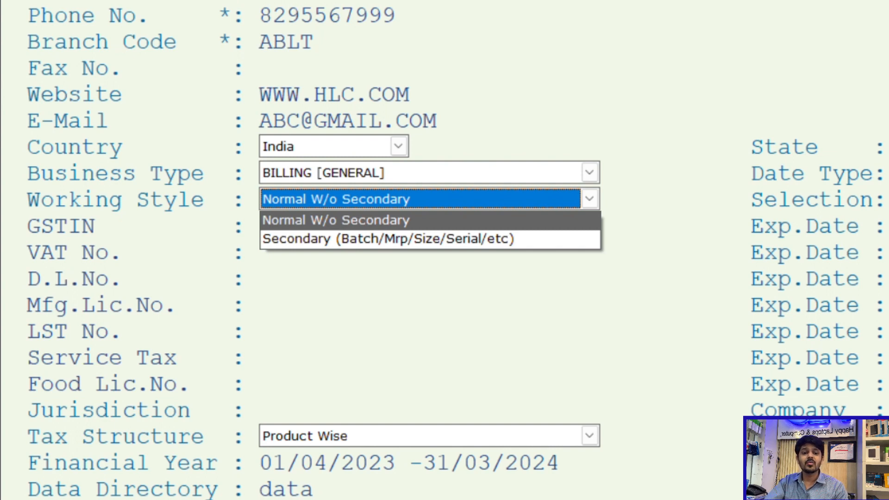
{"action": "key", "text": "Down"}
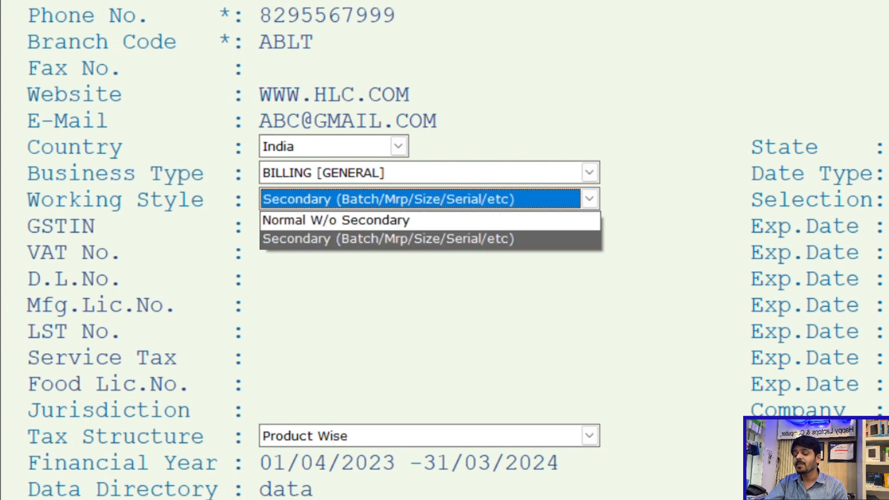
{"action": "key", "text": "Return"}
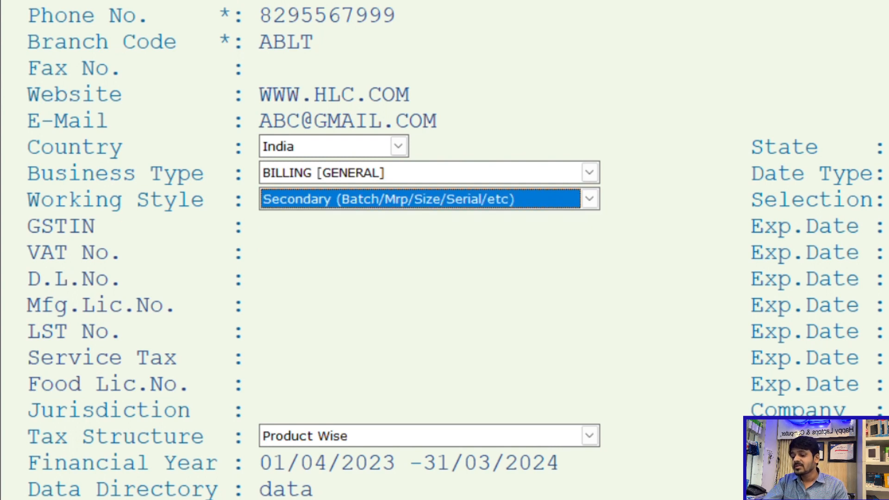
{"action": "key", "text": "Return"}
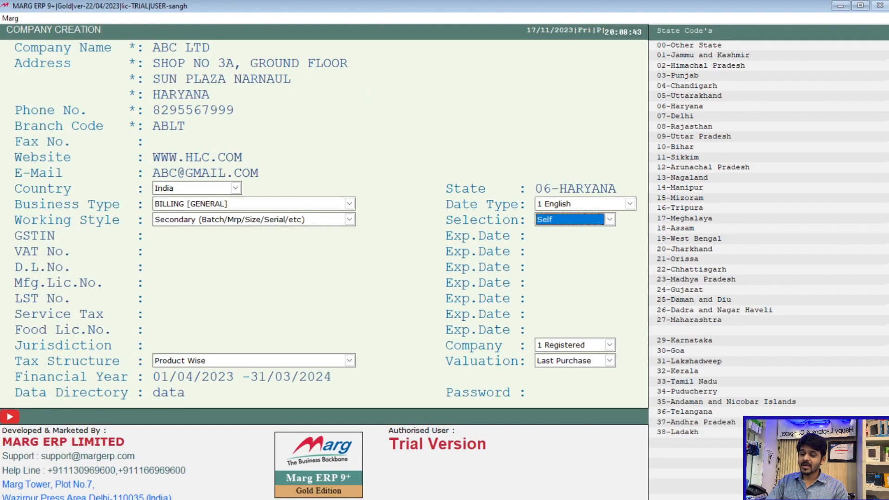
- Set the Selection option beside the working style to Fifo
{"action": "key", "text": "Down"}
{"action": "key", "text": "alt+Down"}
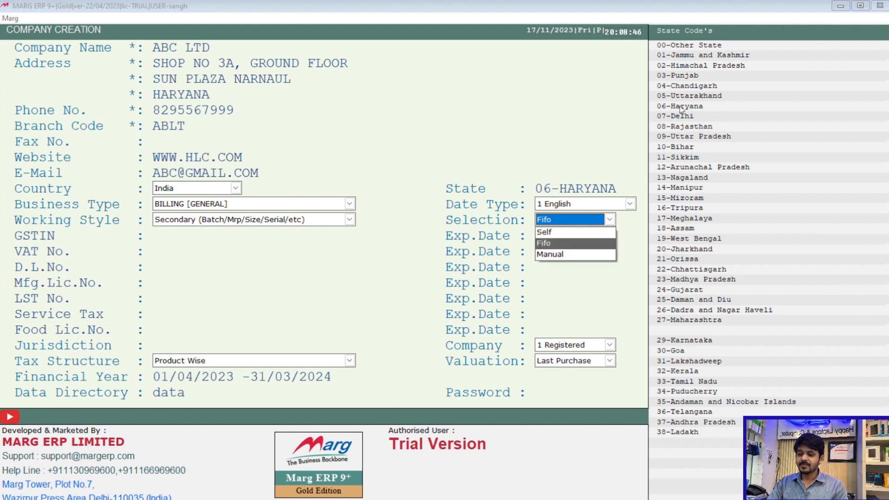
{"action": "key", "text": "Up"}
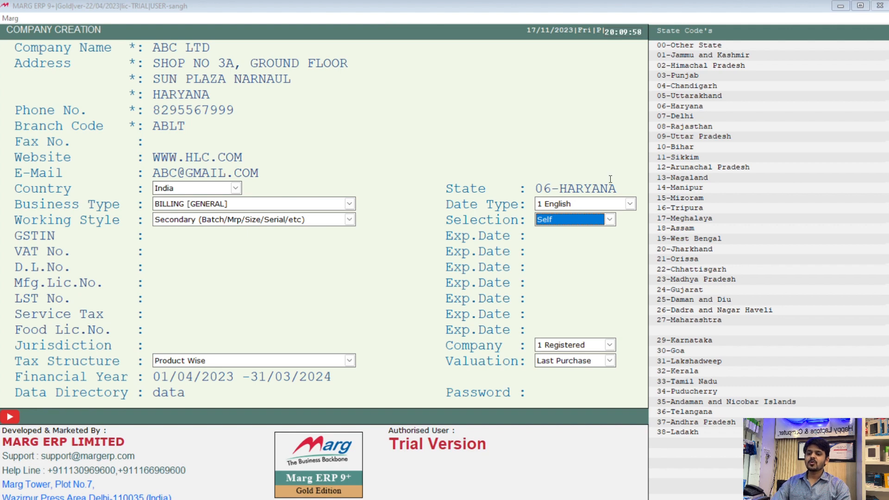
{"action": "left_click", "coordinate": [608, 223]}
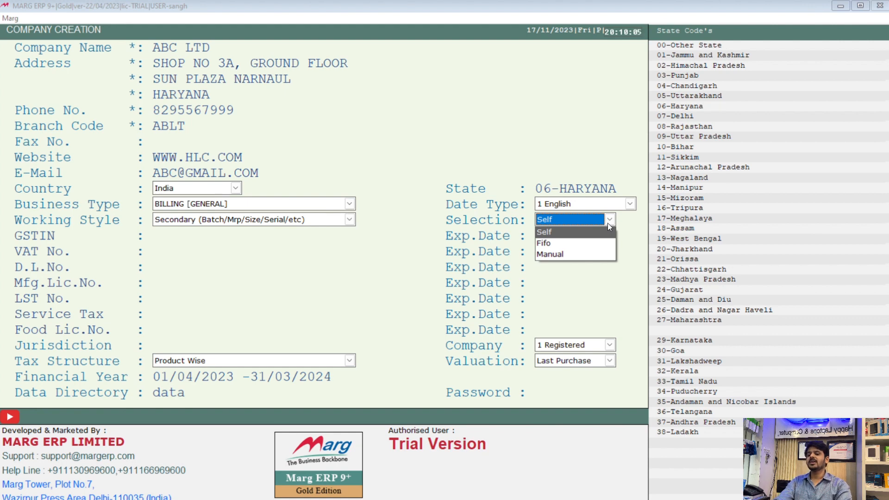
{"action": "left_click", "coordinate": [561, 245]}
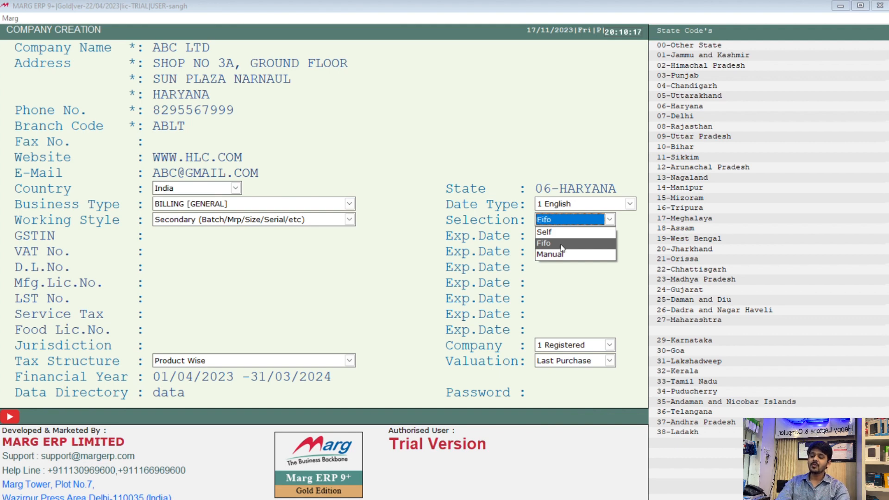
- Set the Selection option beside the working style to Manual
{"action": "key", "text": "Down"}
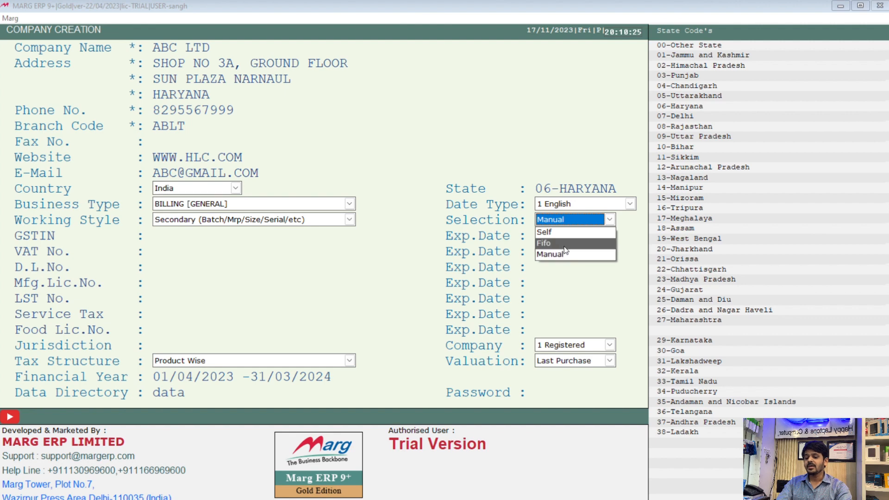
{"action": "key", "text": "Return"}
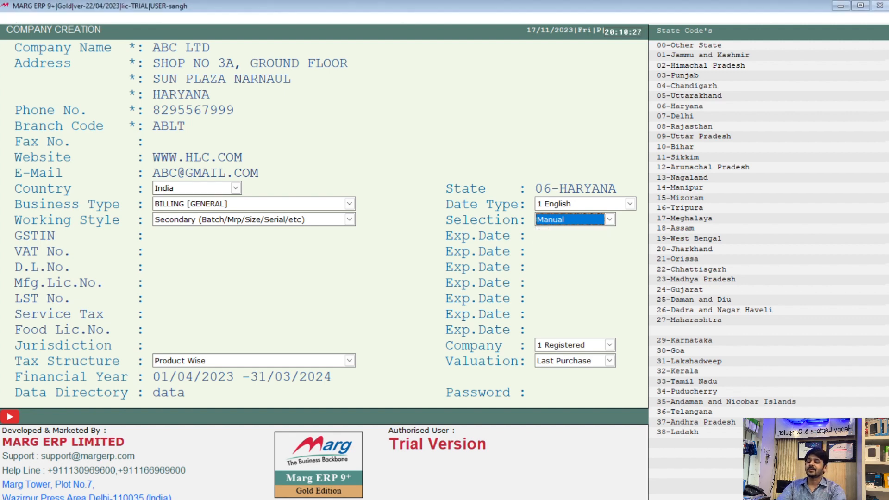
{"action": "key", "text": "Return"}
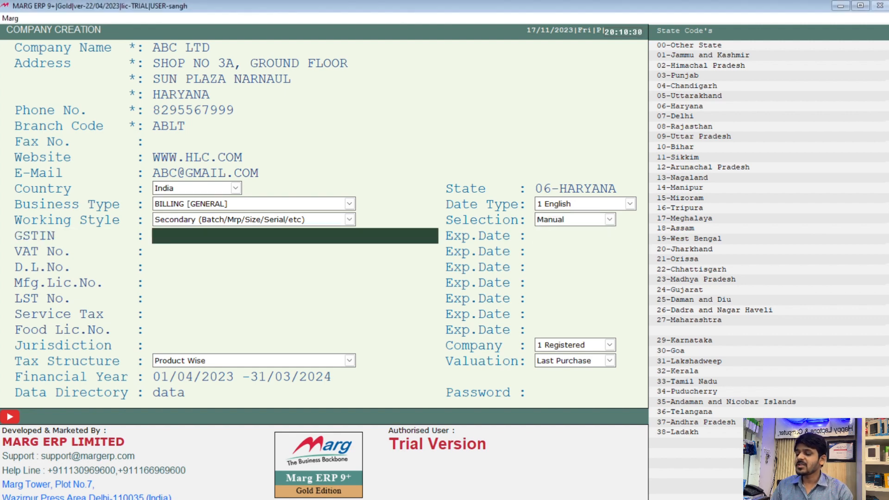
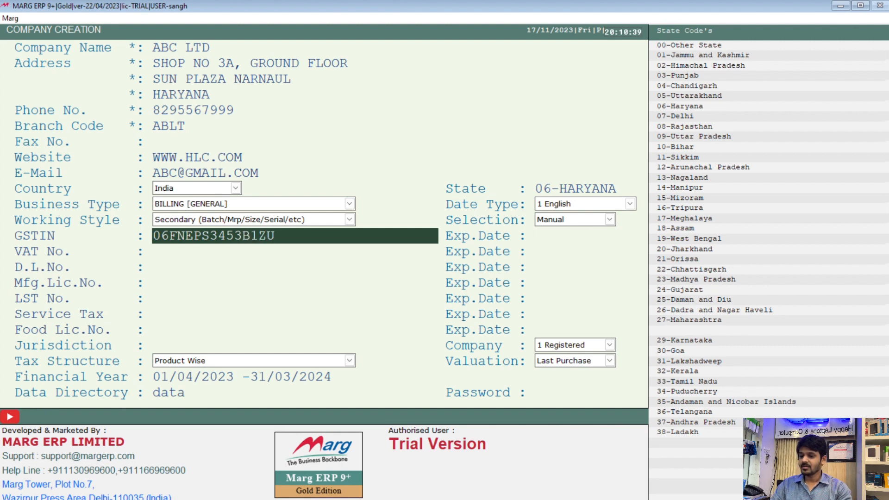
- Enter the company's GSTIN and leave its expiry date blank
{"action": "key", "text": "Return"}
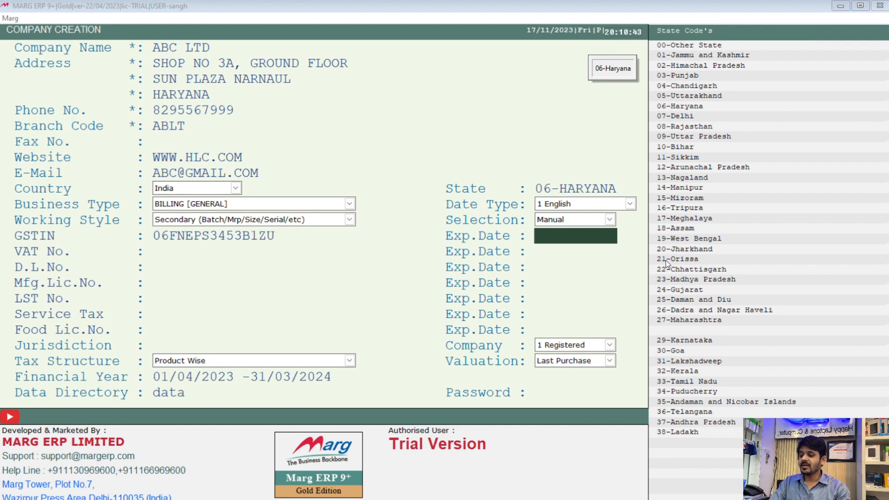
{"action": "key", "text": "Return"}
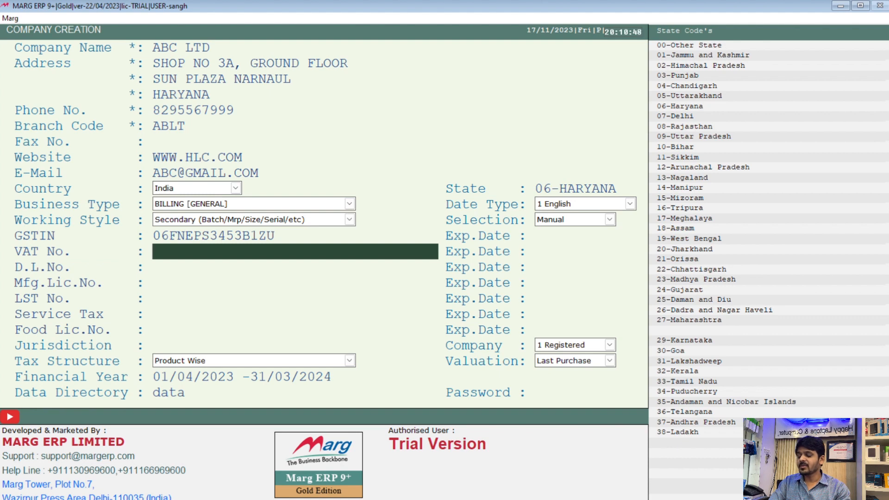
- Leave the VAT, D.L., Mfg.Lic., LST, Service Tax and Food Lic. numbers and their expiry dates blank
{"action": "key", "text": "Return"}
{"action": "key", "text": "Return"}
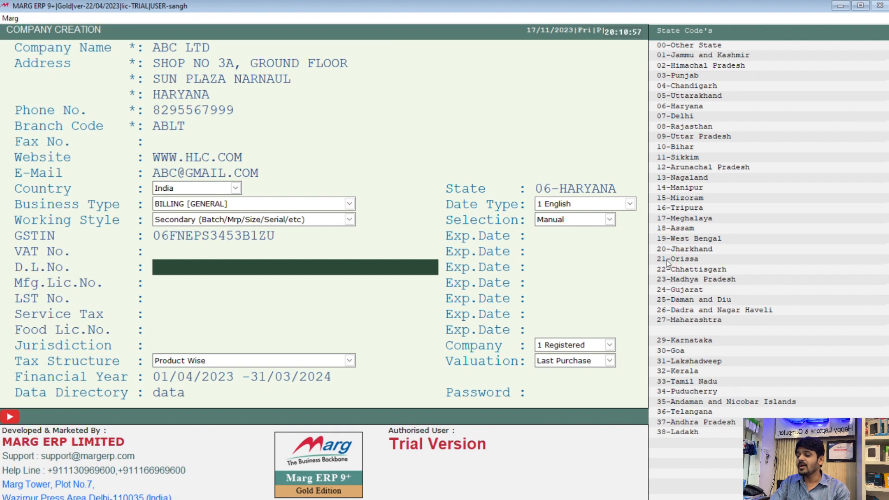
{"action": "key", "text": "Return"}
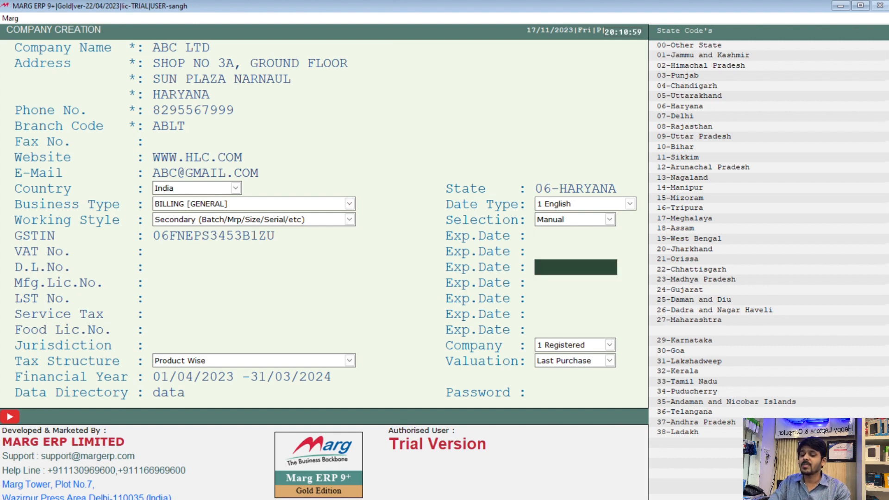
{"action": "key", "text": "Return"}
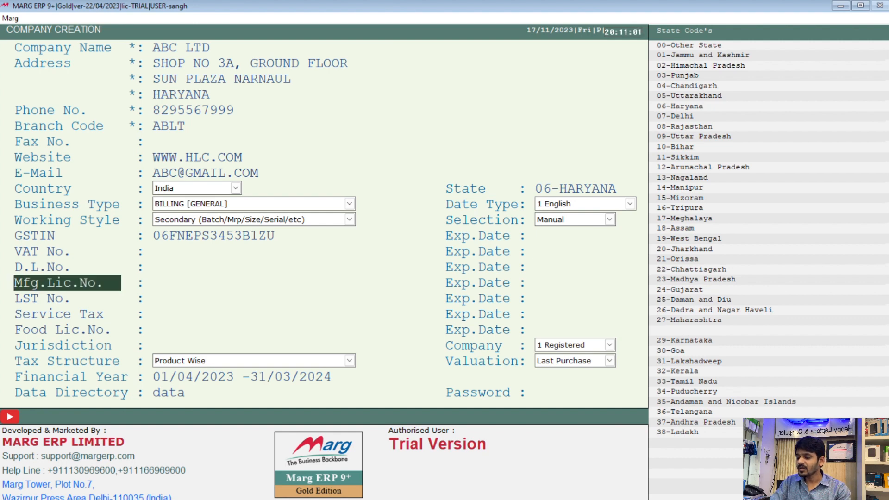
{"action": "key", "text": "Return"}
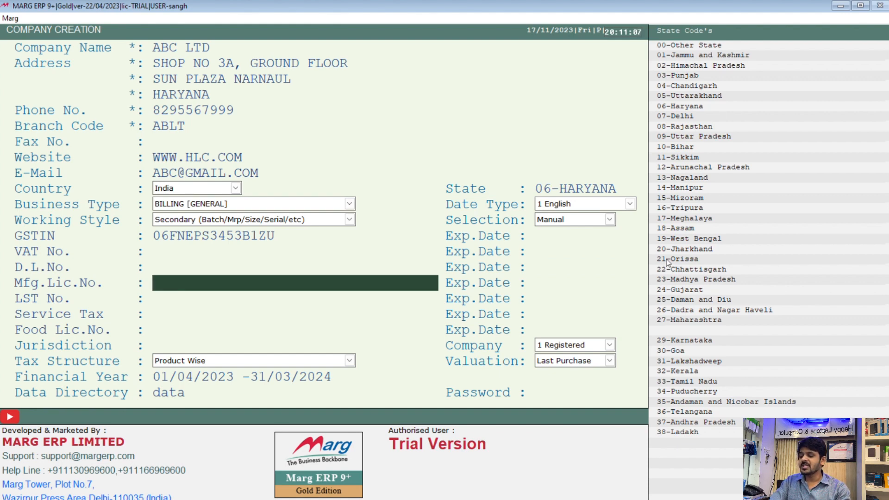
{"action": "key", "text": "Return"}
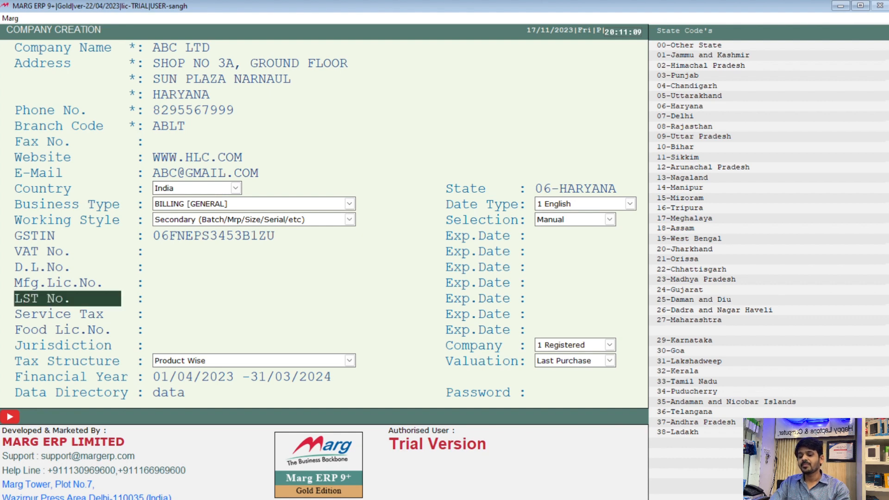
{"action": "key", "text": "Return"}
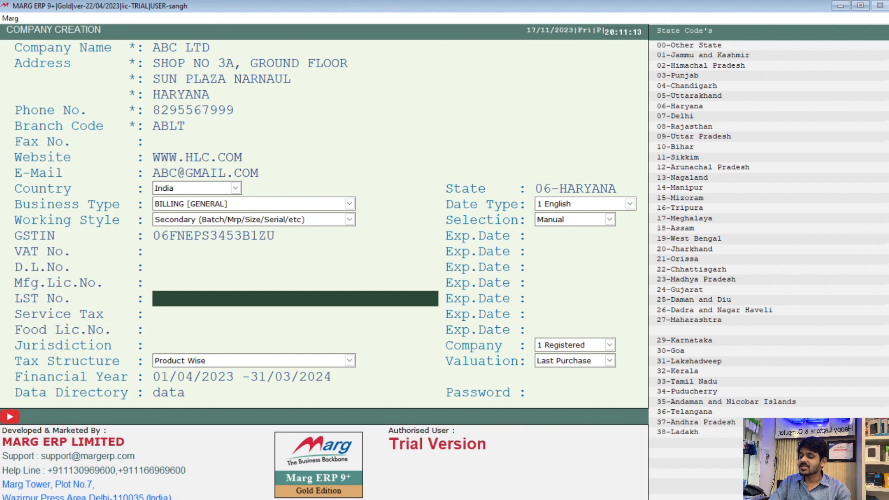
{"action": "key", "text": "Return"}
{"action": "key", "text": "Return"}
{"action": "key", "text": "Return"}
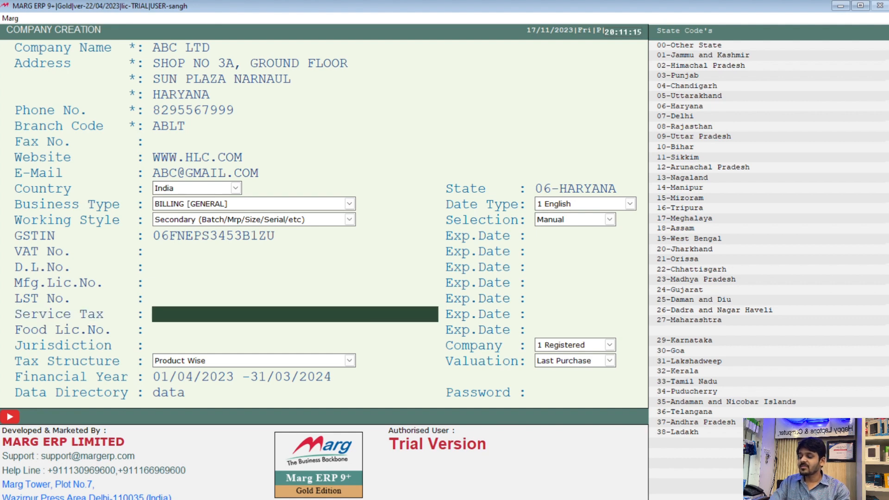
{"action": "key", "text": "Return"}
{"action": "key", "text": "Return"}
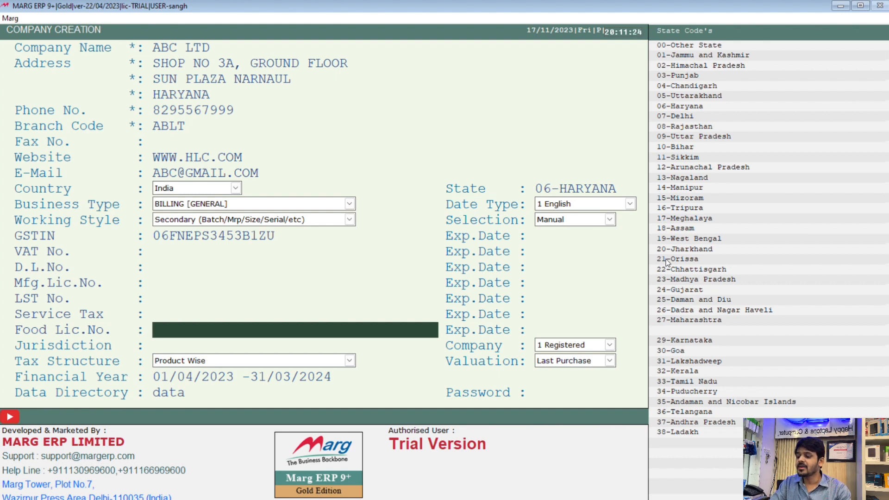
{"action": "key", "text": "Return"}
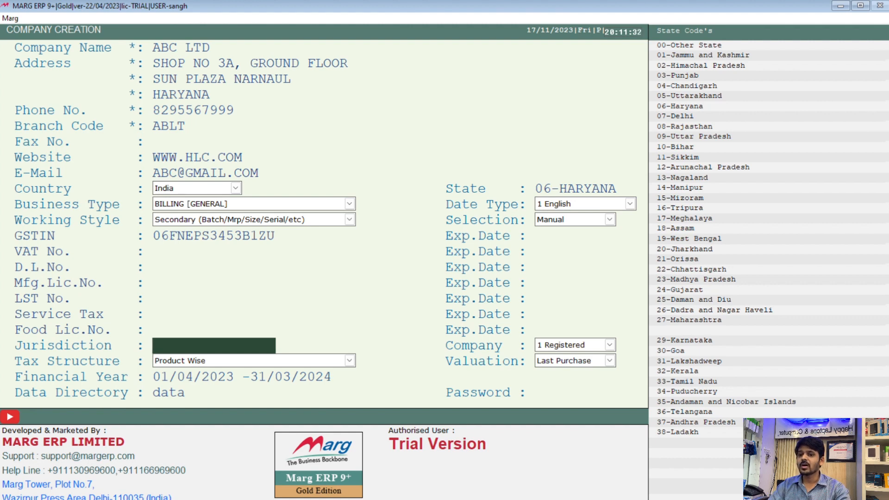
- Set the jurisdiction to NARNAUL and the company's registration type to 1 Registered
{"action": "type", "text": "NARNAUL"}
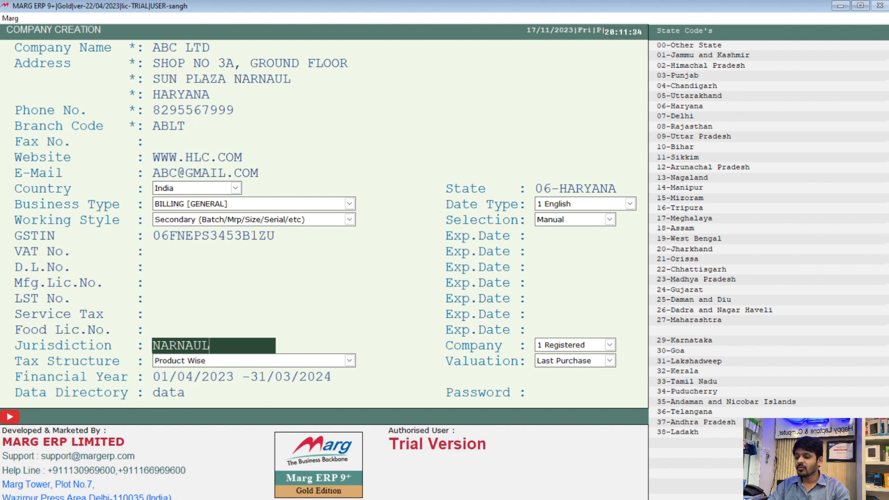
{"action": "key", "text": "Return"}
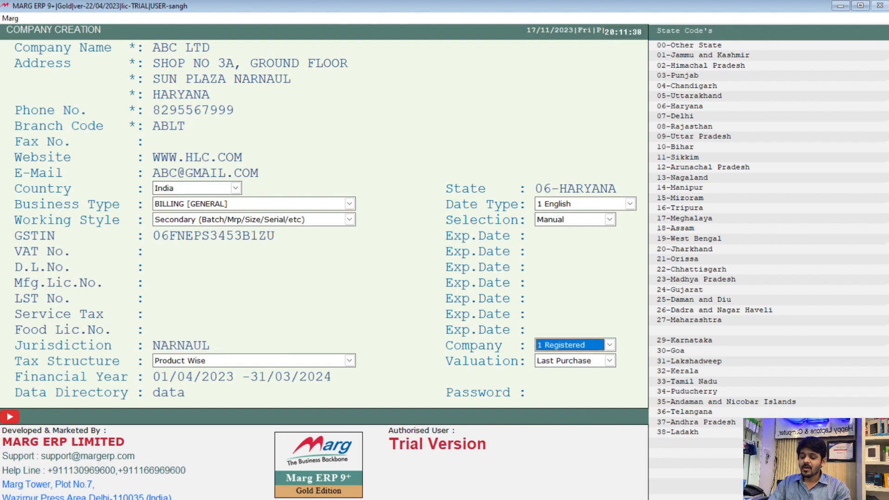
{"action": "key", "text": "space"}
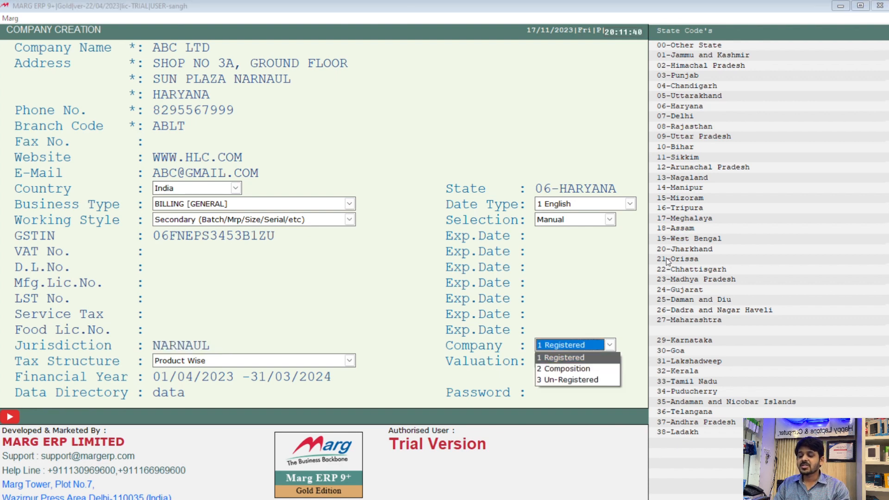
{"action": "key", "text": "Down"}
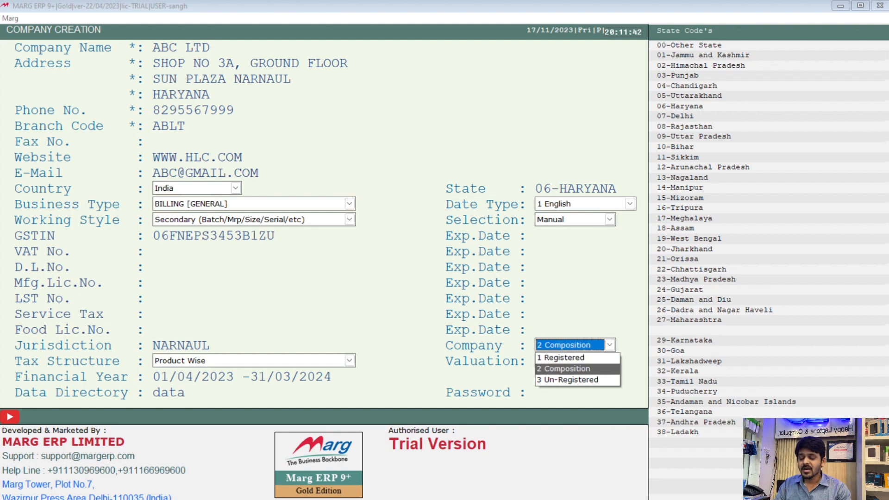
{"action": "key", "text": "Down"}
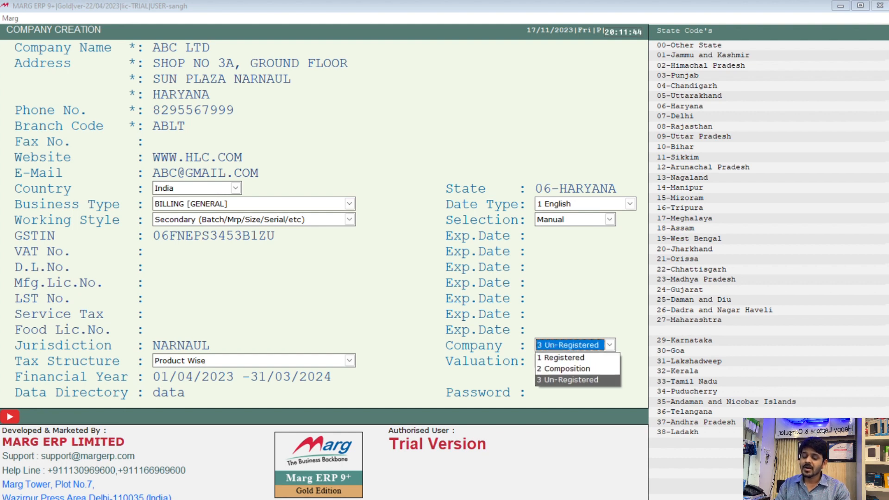
{"action": "key", "text": "Up"}
{"action": "key", "text": "Up"}
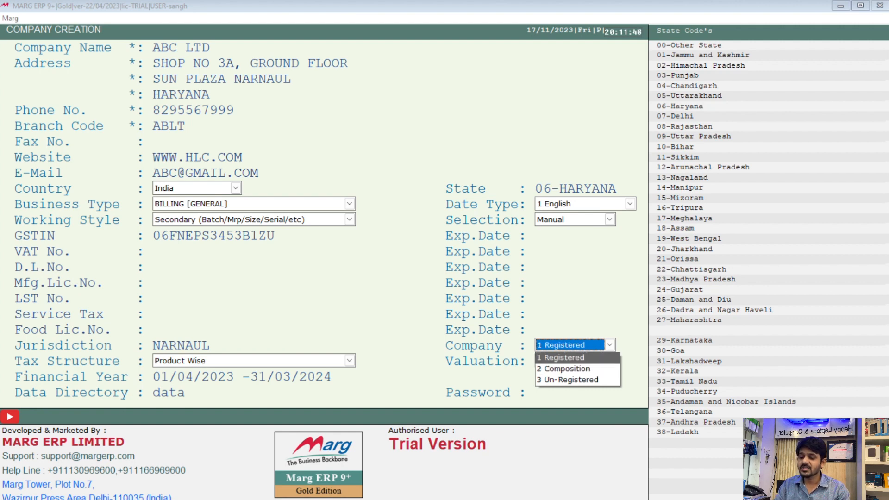
{"action": "key", "text": "Return"}
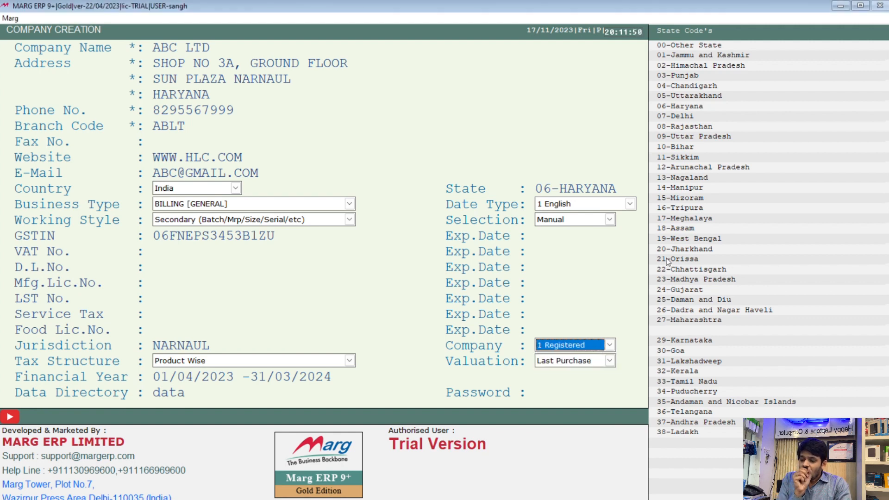
{"action": "key", "text": "Return"}
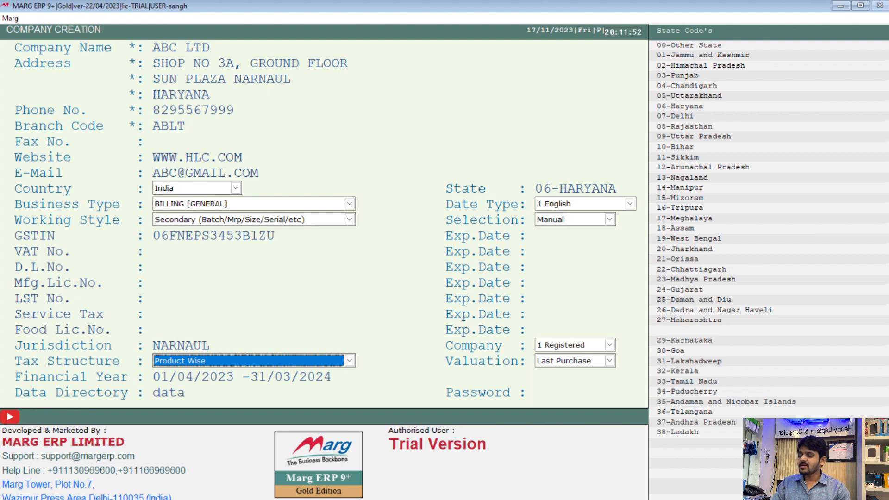
- Choose Product Wise as the company's tax structure
{"action": "key", "text": "space"}
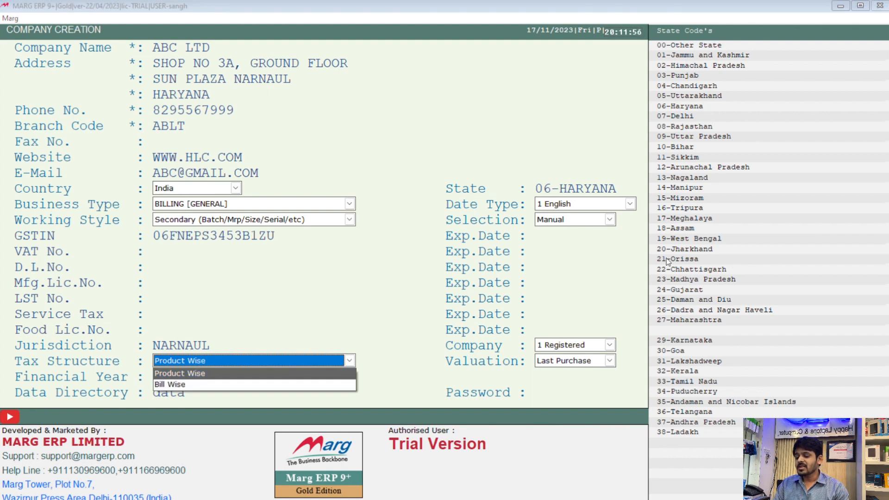
{"action": "key", "text": "Return"}
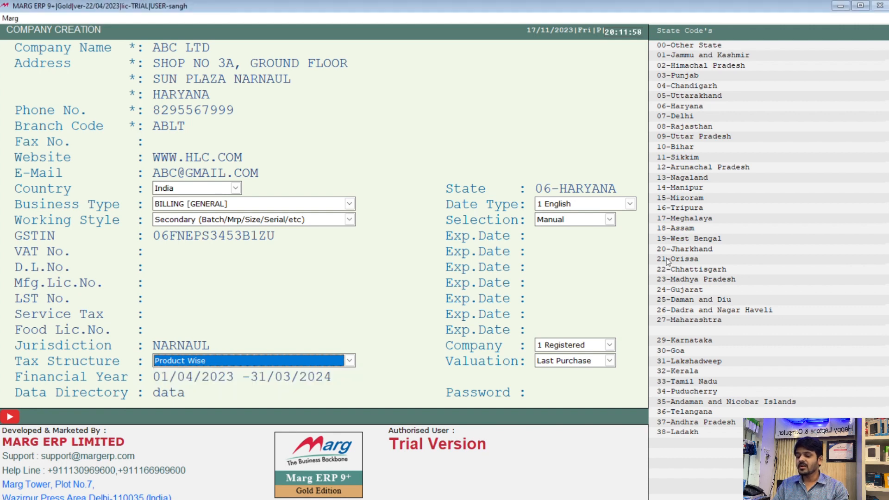
{"action": "key", "text": "Return"}
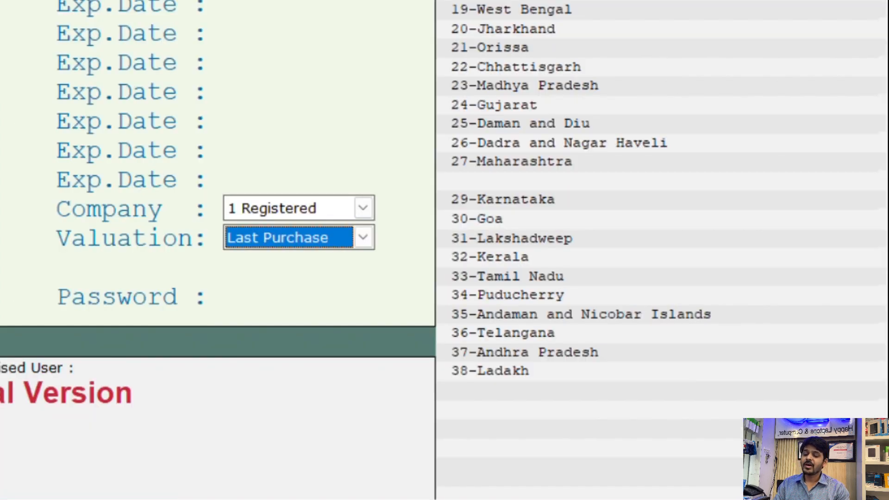
- Choose Last Purchase as the valuation method and accept the financial year 01/04/2023 to 31/03/2024
{"action": "key", "text": "space"}
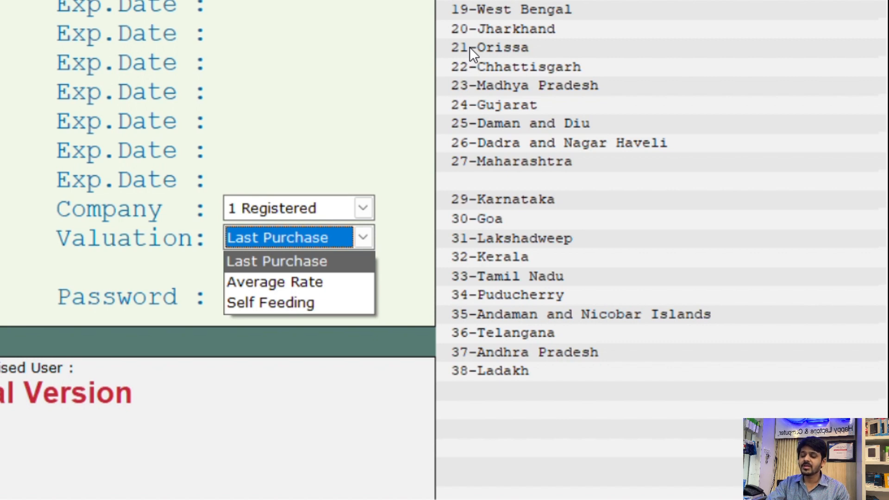
{"action": "key", "text": "Return"}
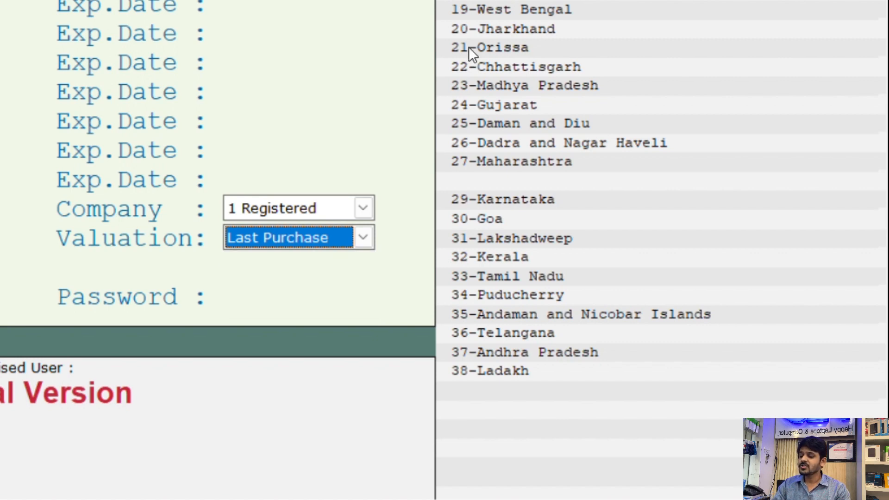
{"action": "key", "text": "Return"}
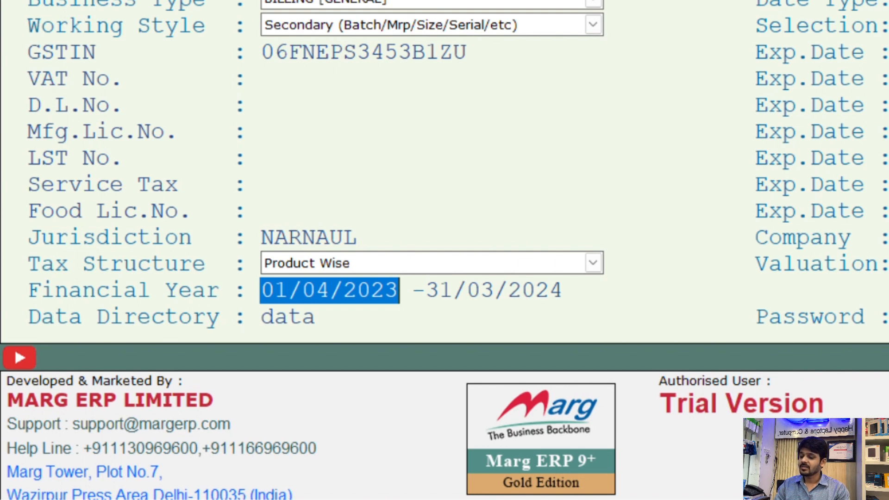
{"action": "key", "text": "Return"}
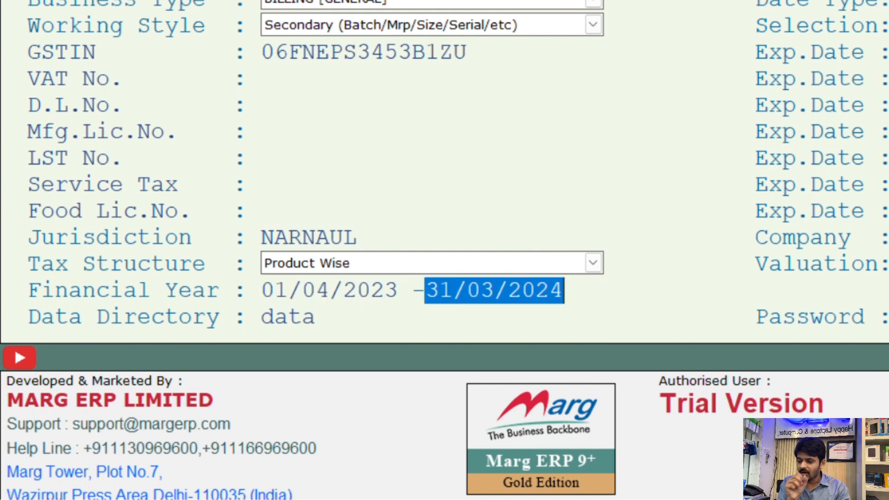
{"action": "key", "text": "Return"}
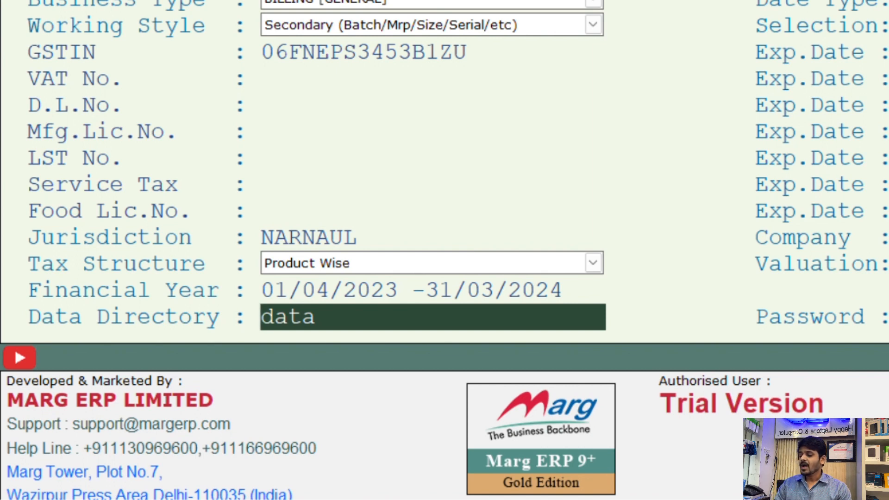
- Keep data as the data directory, leave the company password blank and save the new company
{"action": "key", "text": "Return"}
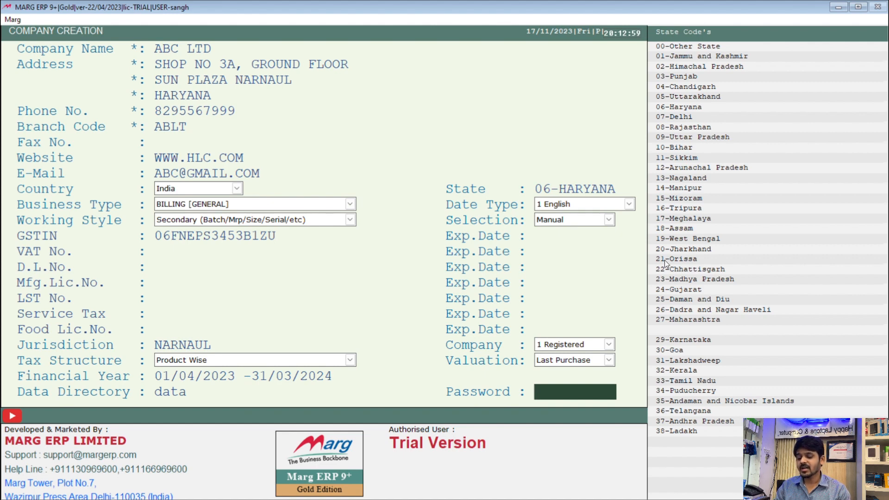
{"action": "key", "text": "Return"}
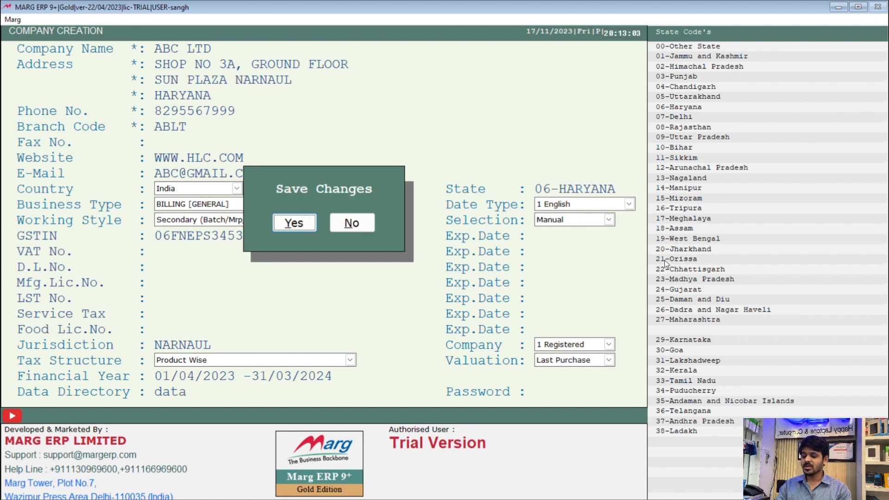
{"action": "key", "text": "Return"}
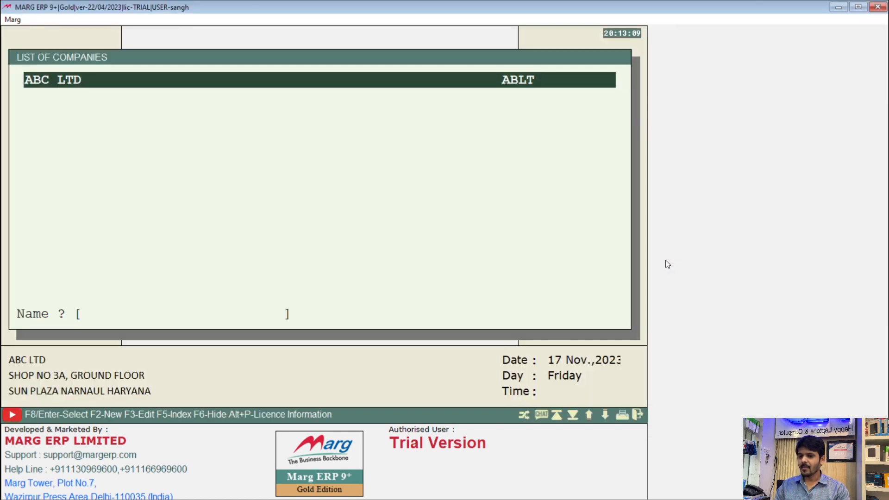
- Open ABC LTD through Marg Gateway and decline the MARGMART.COM website setup as not required
{"action": "key", "text": "Return"}
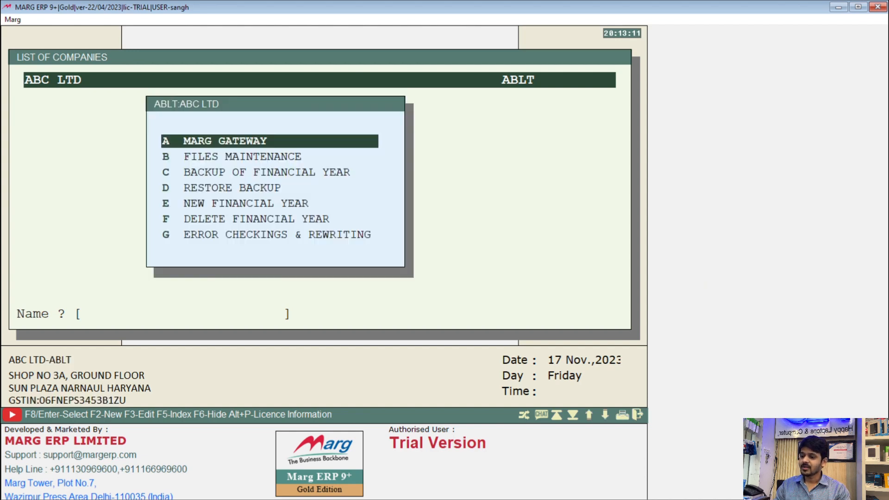
{"action": "key", "text": "Return"}
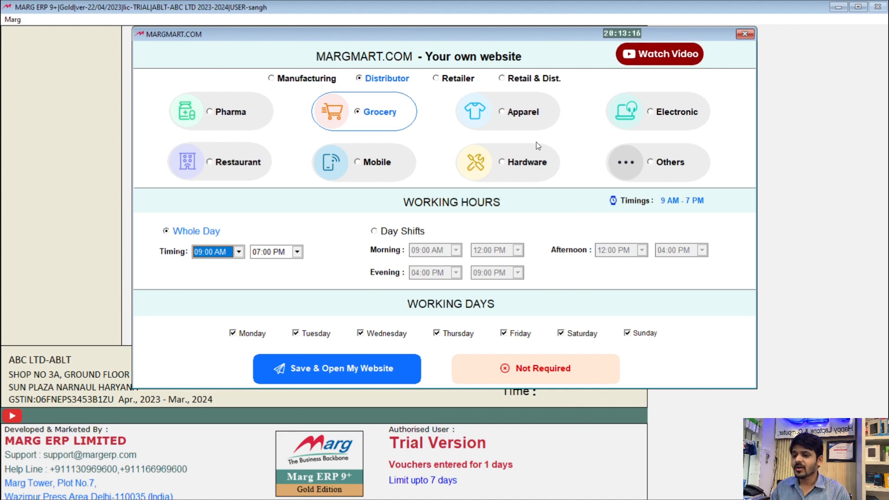
{"action": "left_click_drag", "start_coordinate": [569, 44], "coordinate": [510, 70]}
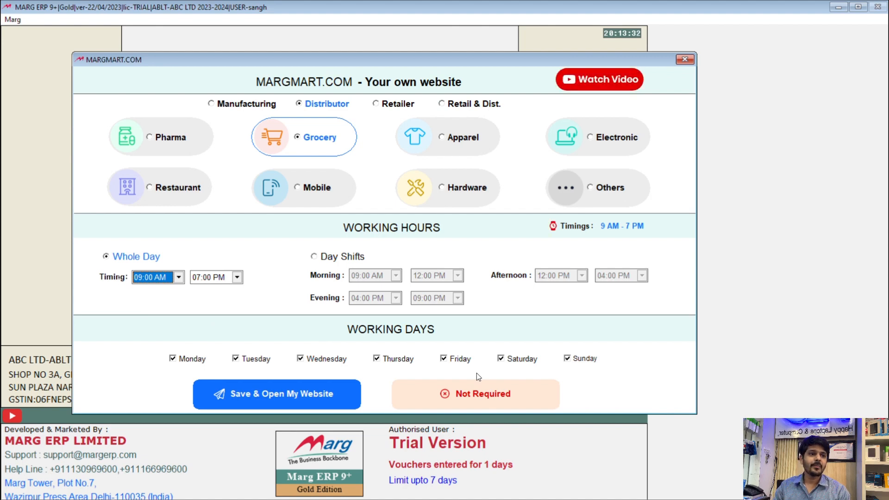
{"action": "left_click", "coordinate": [448, 401]}
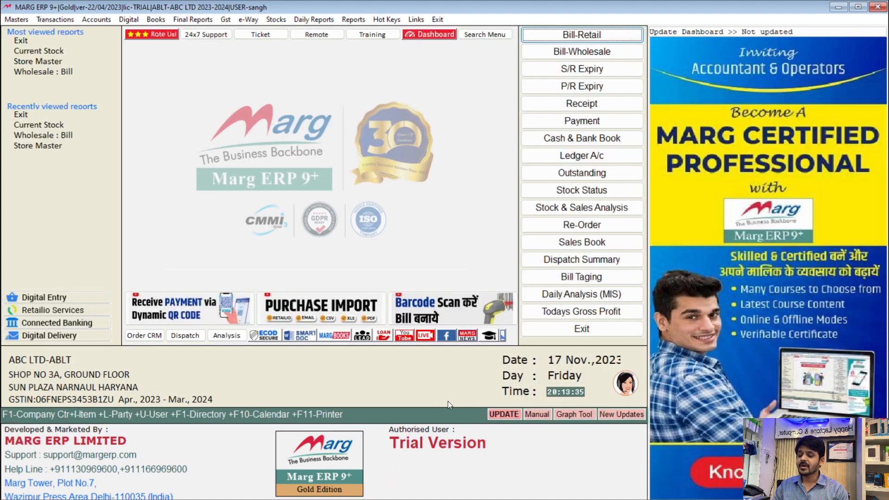